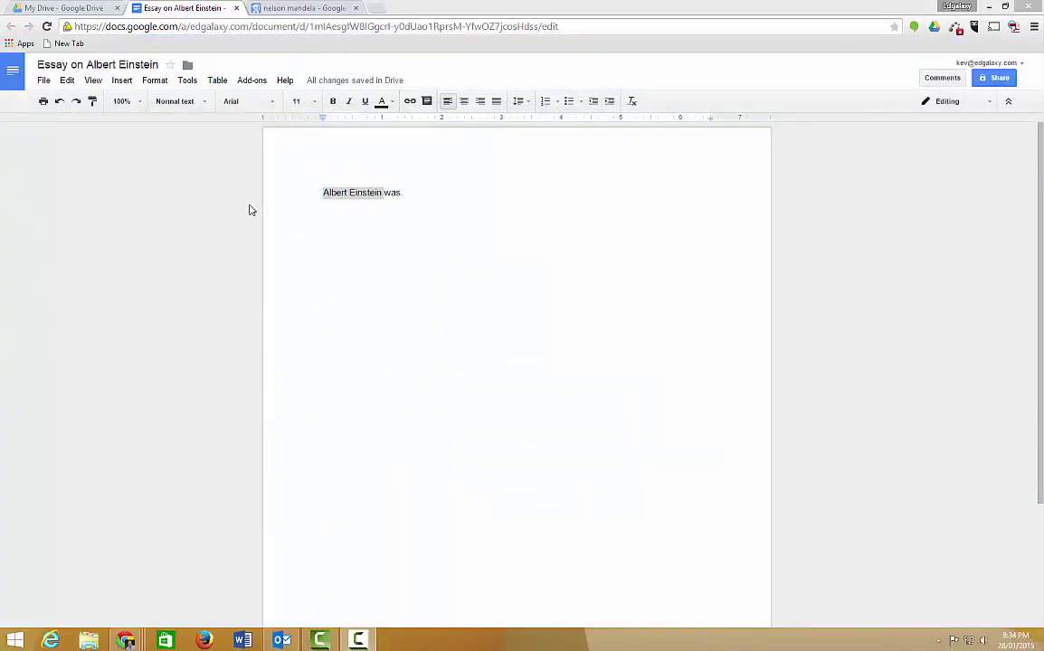
Step: End the opening line with a period and start the Research tool on the words "Albert Einstein"
{"action": "type", "text": "."}
{"action": "left_click", "coordinate": [440, 219]}
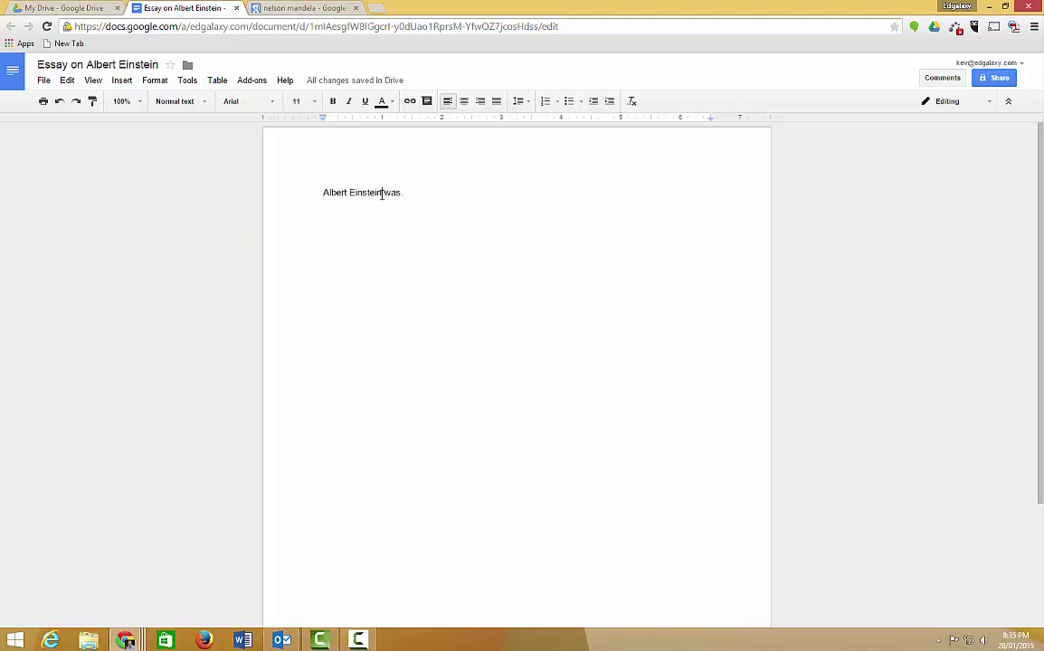
{"action": "left_click_drag", "start_coordinate": [368, 195], "coordinate": [322, 192]}
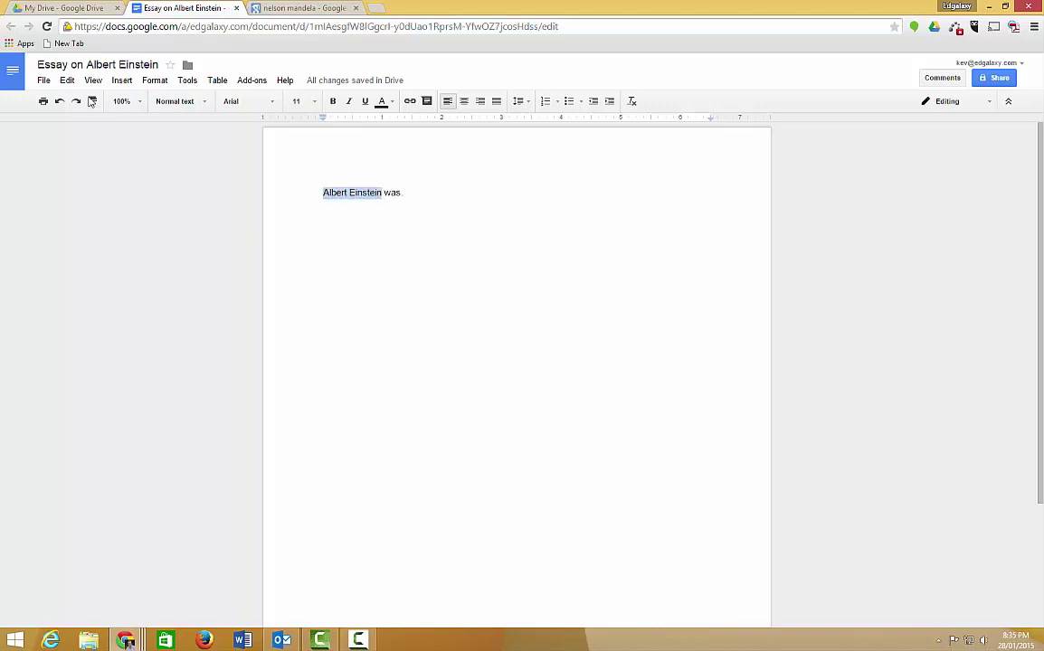
{"action": "left_click", "coordinate": [187, 80]}
{"action": "left_click", "coordinate": [206, 117]}
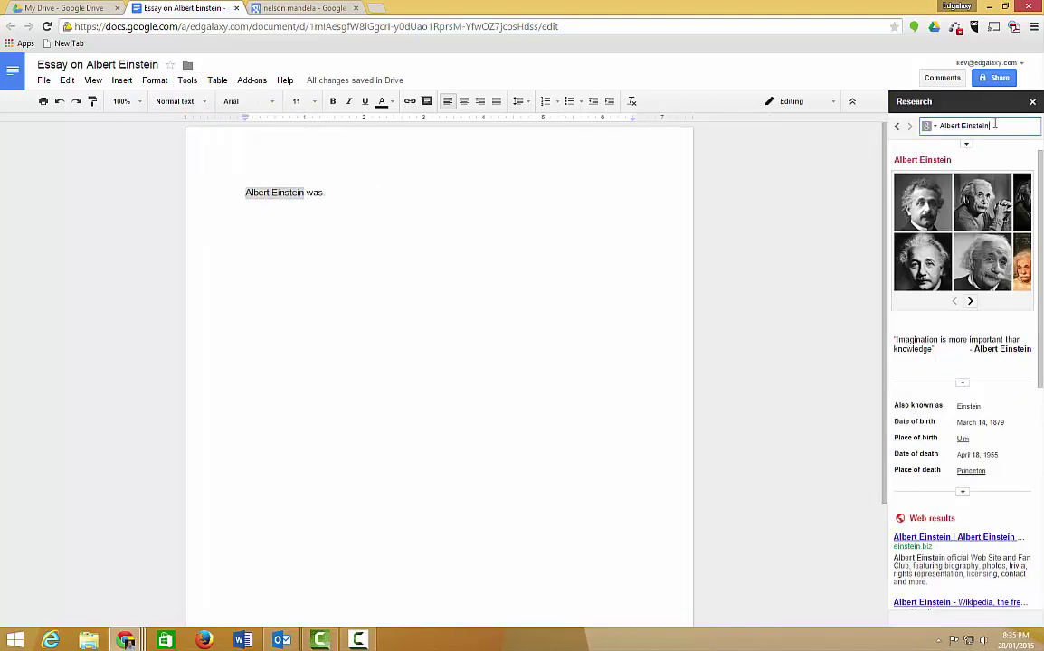
Step: Insert the photo of Einstein with clasped hands from the research results on its own line below the opening text
{"action": "mouse_move", "coordinate": [1002, 218]}
{"action": "scroll", "coordinate": [947, 389], "scroll_direction": "down", "scroll_amount": 2}
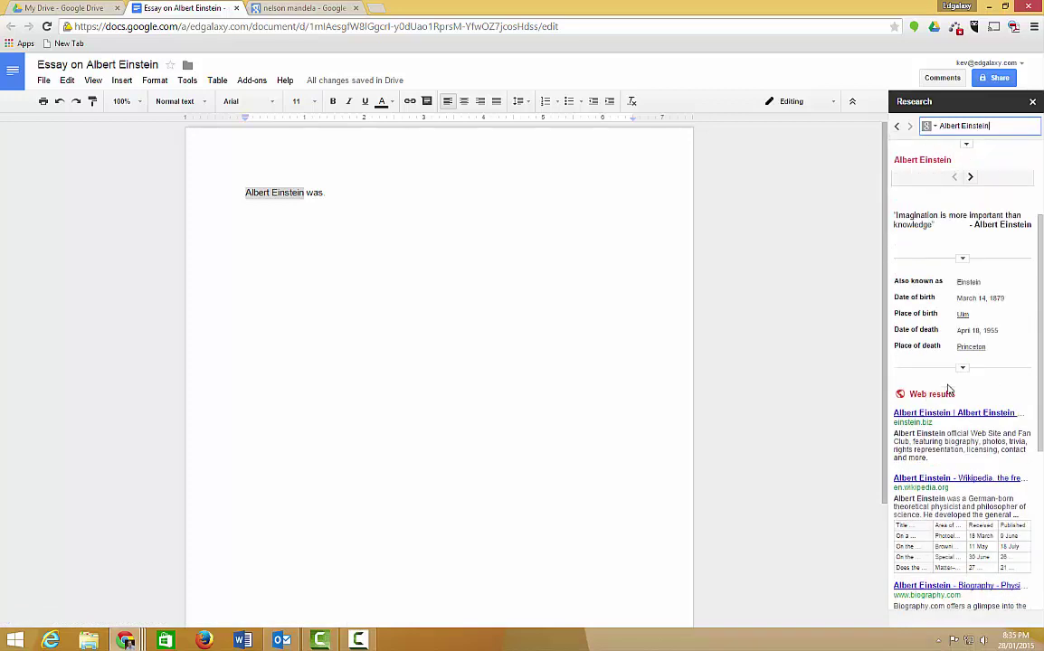
{"action": "scroll", "coordinate": [947, 389], "scroll_direction": "up", "scroll_amount": 2}
{"action": "scroll", "coordinate": [947, 389], "scroll_direction": "down", "scroll_amount": 5}
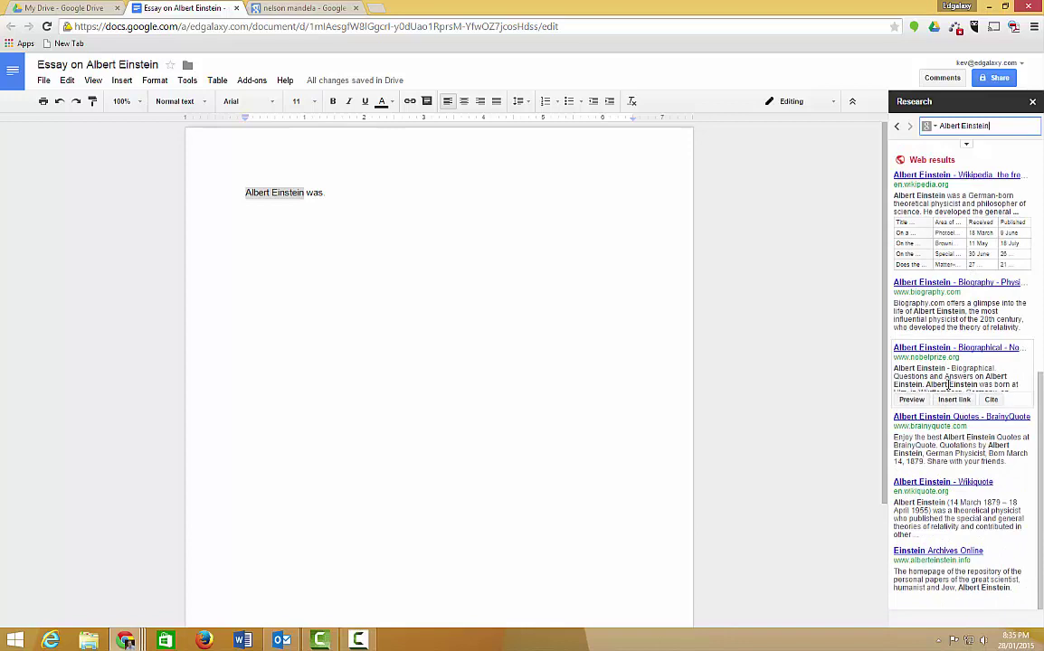
{"action": "scroll", "coordinate": [948, 386], "scroll_direction": "up", "scroll_amount": 3}
{"action": "scroll", "coordinate": [947, 387], "scroll_direction": "up", "scroll_amount": 2}
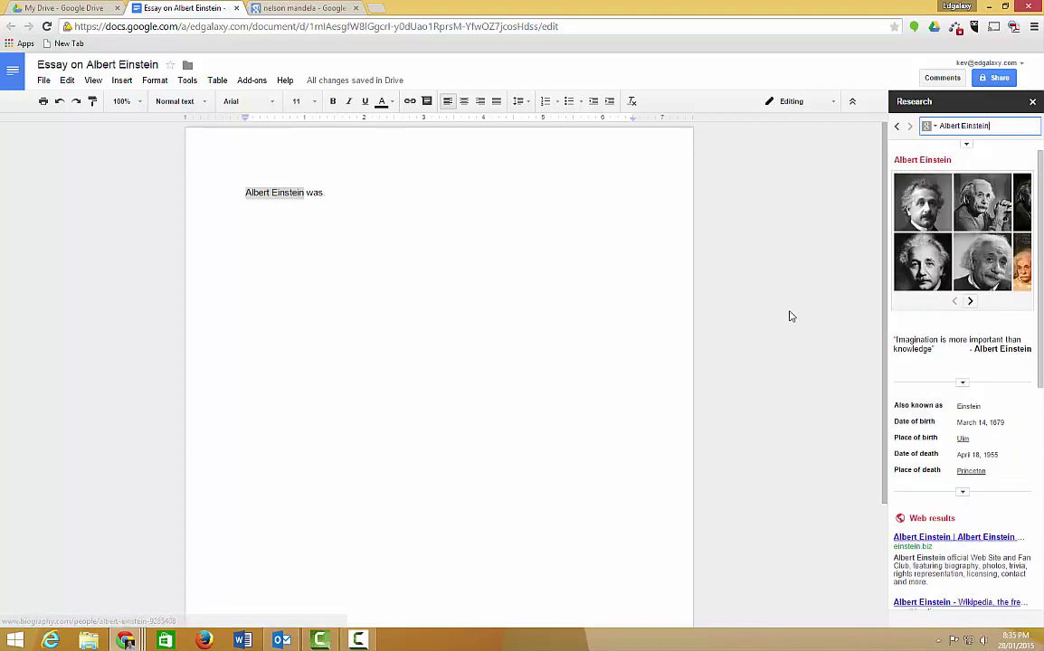
{"action": "mouse_move", "coordinate": [924, 204]}
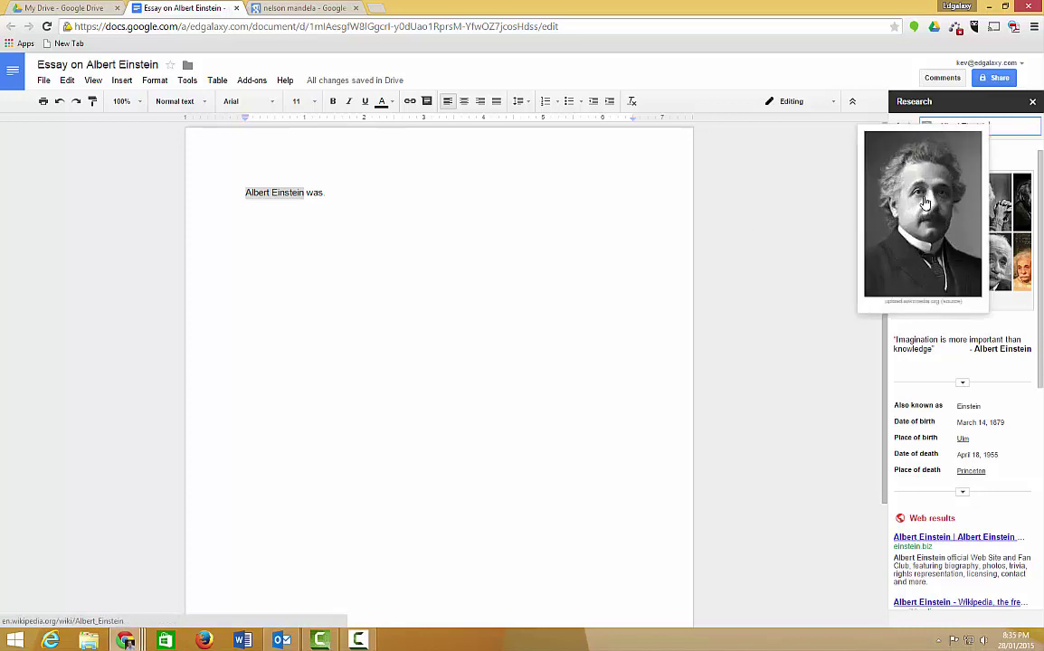
{"action": "mouse_move", "coordinate": [977, 201]}
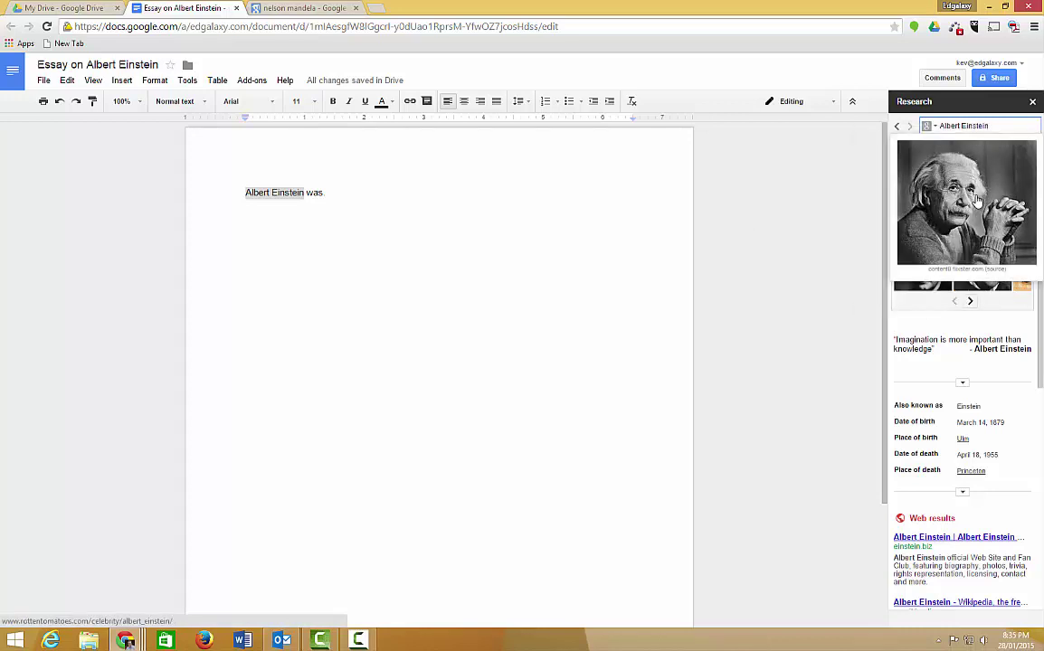
{"action": "left_click_drag", "start_coordinate": [977, 201], "coordinate": [350, 272]}
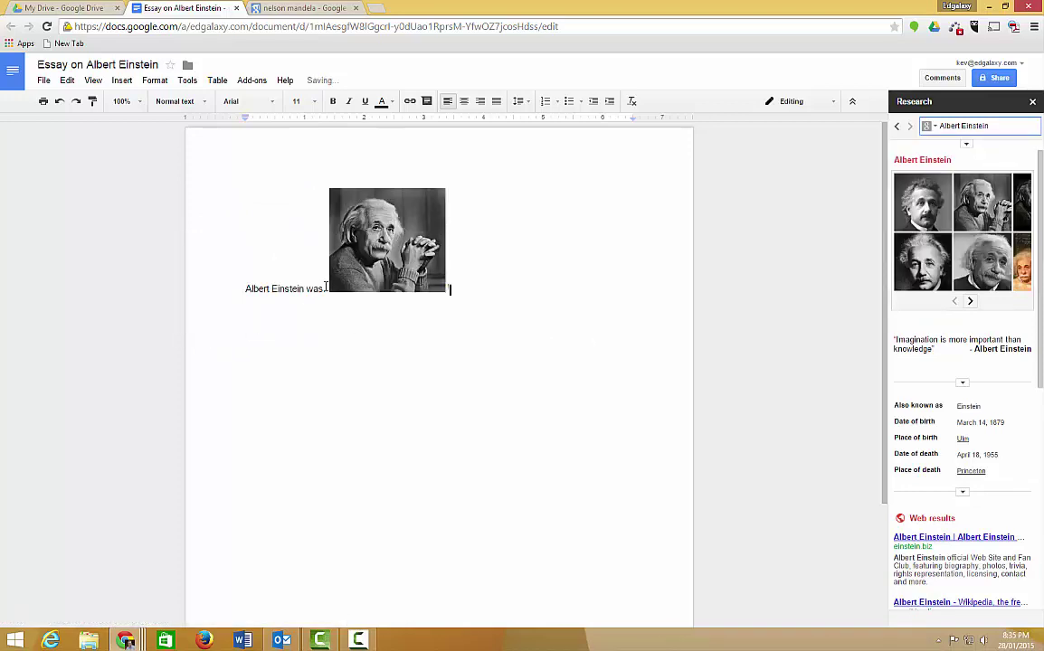
{"action": "key", "text": "Return"}
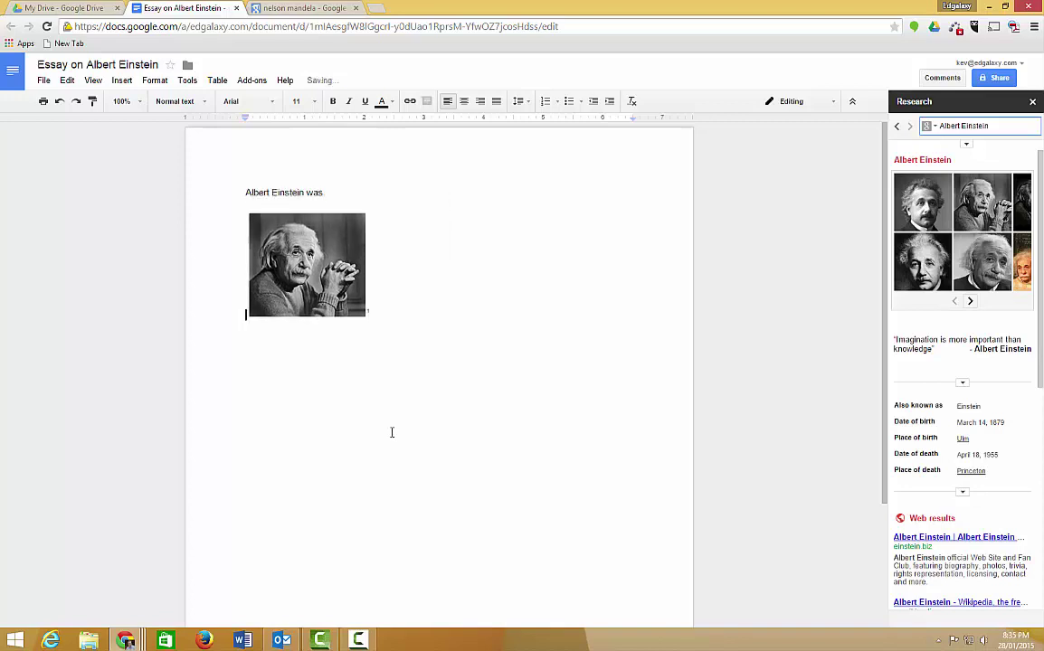
Step: Check the source footnote for the inserted photo at the end of the page
{"action": "left_click", "coordinate": [340, 294]}
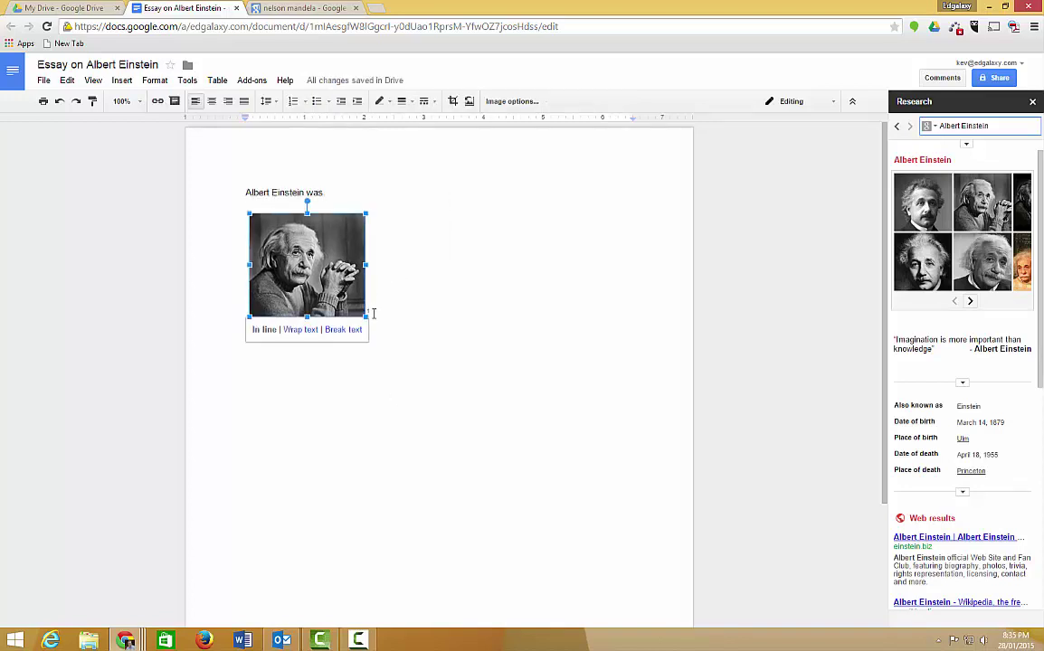
{"action": "left_click", "coordinate": [372, 311]}
{"action": "scroll", "coordinate": [371, 344], "scroll_direction": "down", "scroll_amount": 1}
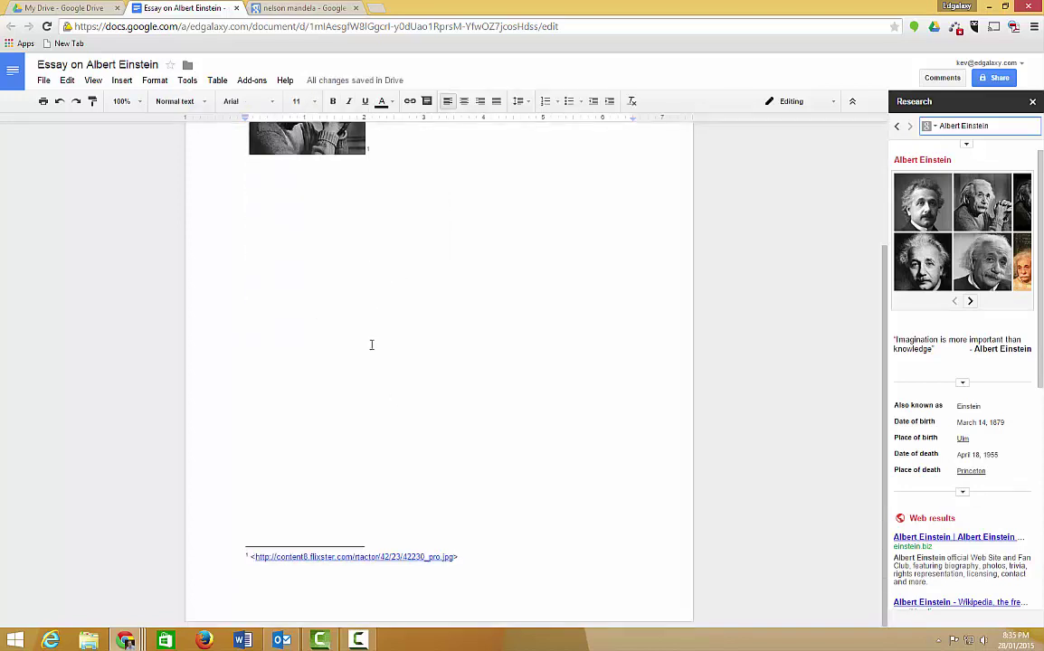
{"action": "scroll", "coordinate": [371, 345], "scroll_direction": "up", "scroll_amount": 3}
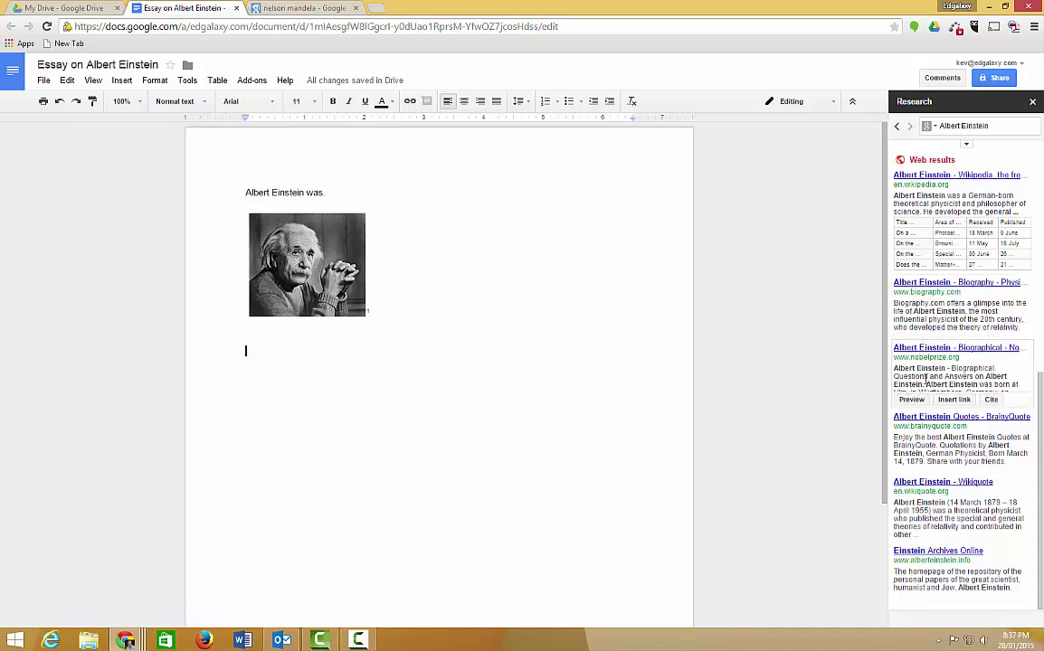
Step: Preview the Nobelprize.org biographical result, look through its full web page and return to the essay
{"action": "left_click", "coordinate": [911, 399]}
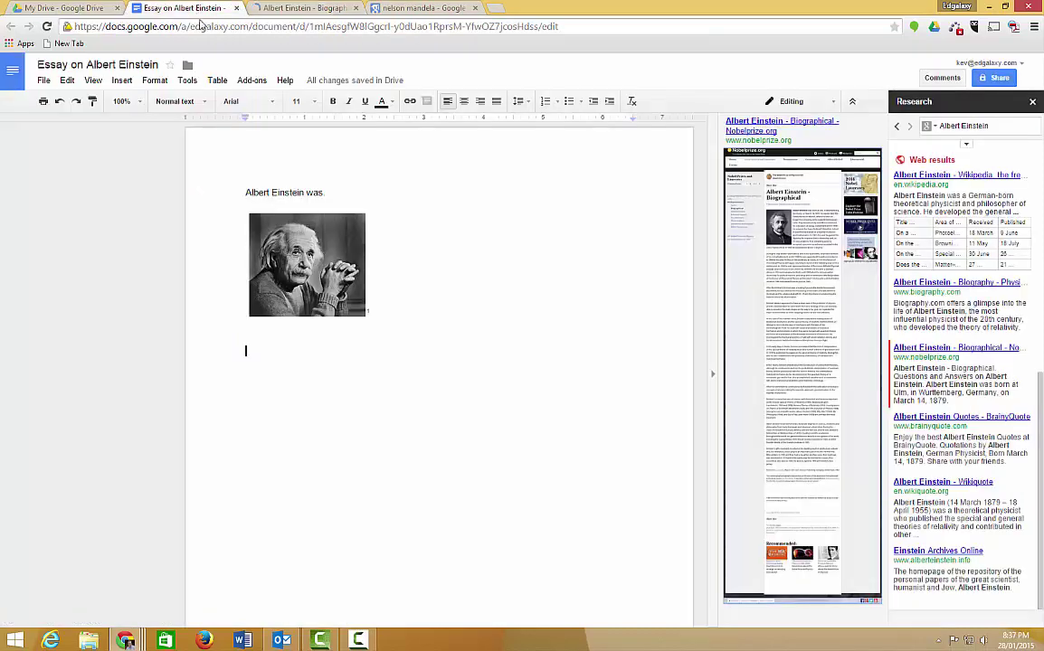
{"action": "left_click", "coordinate": [272, 7]}
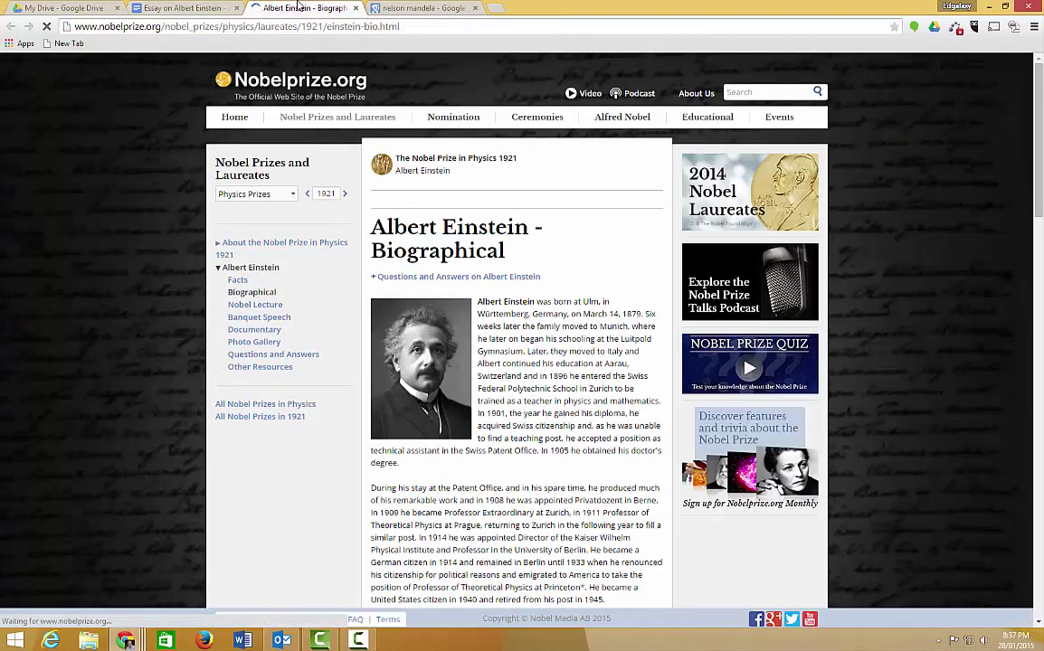
{"action": "scroll", "coordinate": [507, 443], "scroll_direction": "down", "scroll_amount": 5}
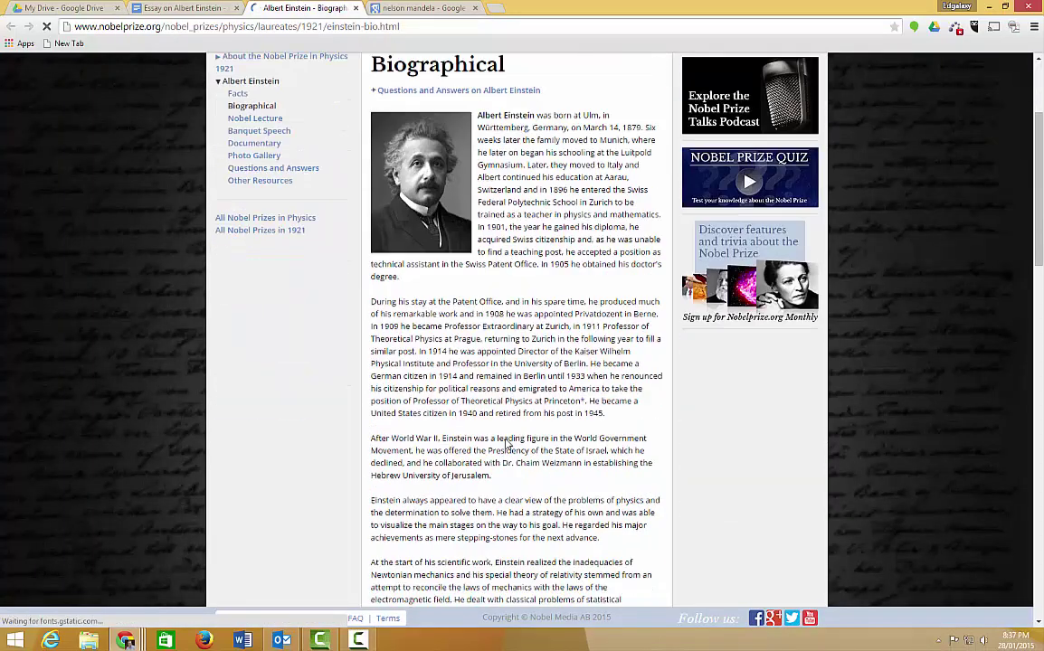
{"action": "scroll", "coordinate": [508, 439], "scroll_direction": "up", "scroll_amount": 5}
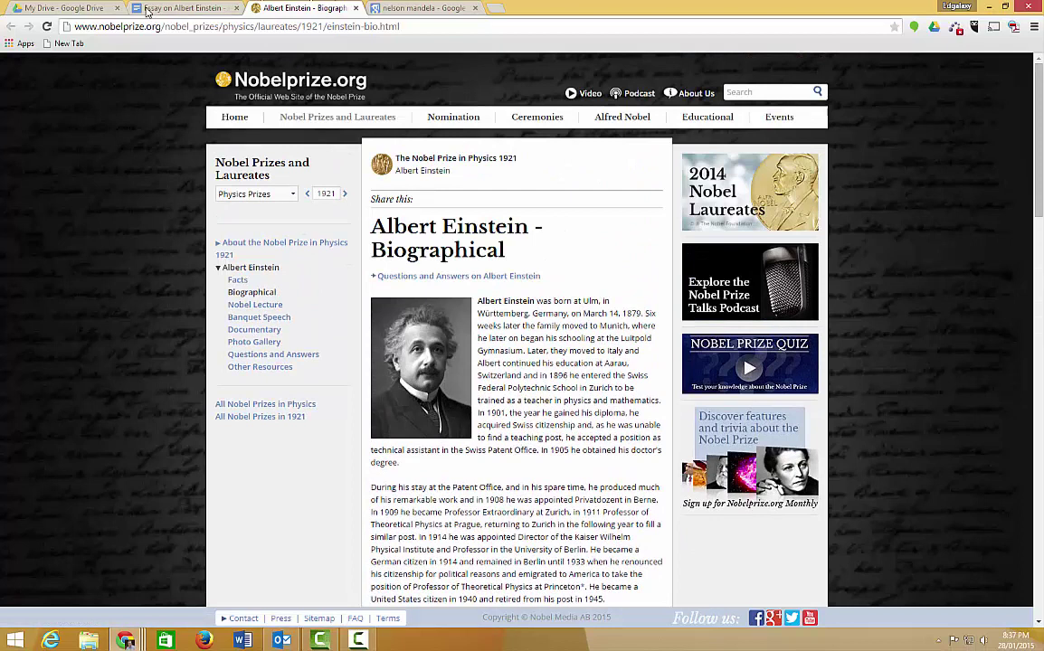
{"action": "left_click", "coordinate": [158, 9]}
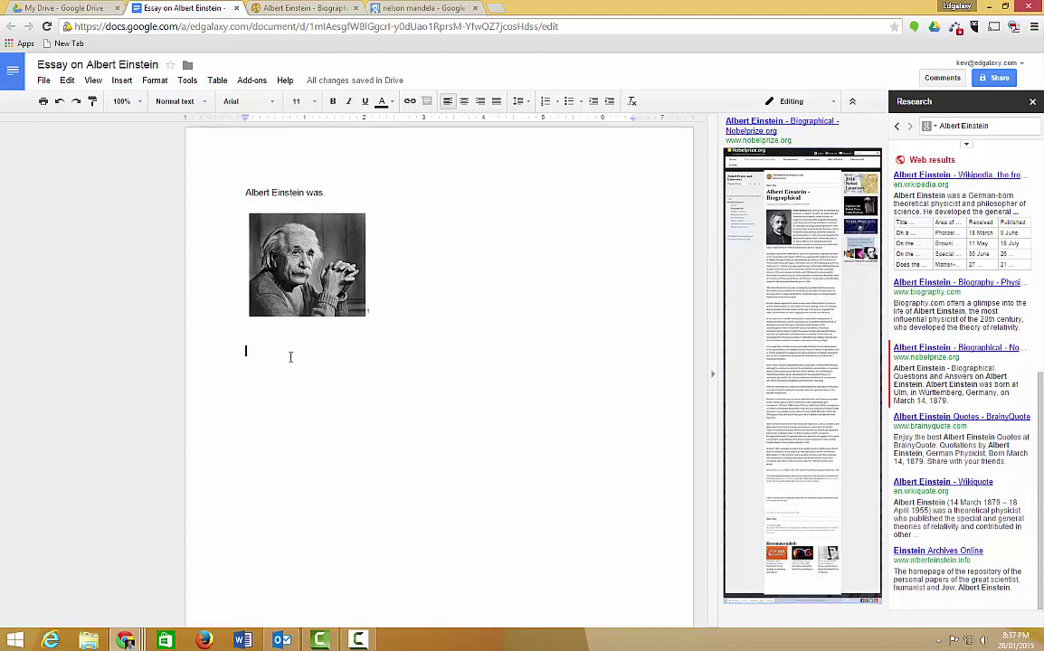
Step: Write "Albert was..." below the photo, followed by a citation and a link for the Nobelprize.org biographical result
{"action": "type", "text": "Alb"}
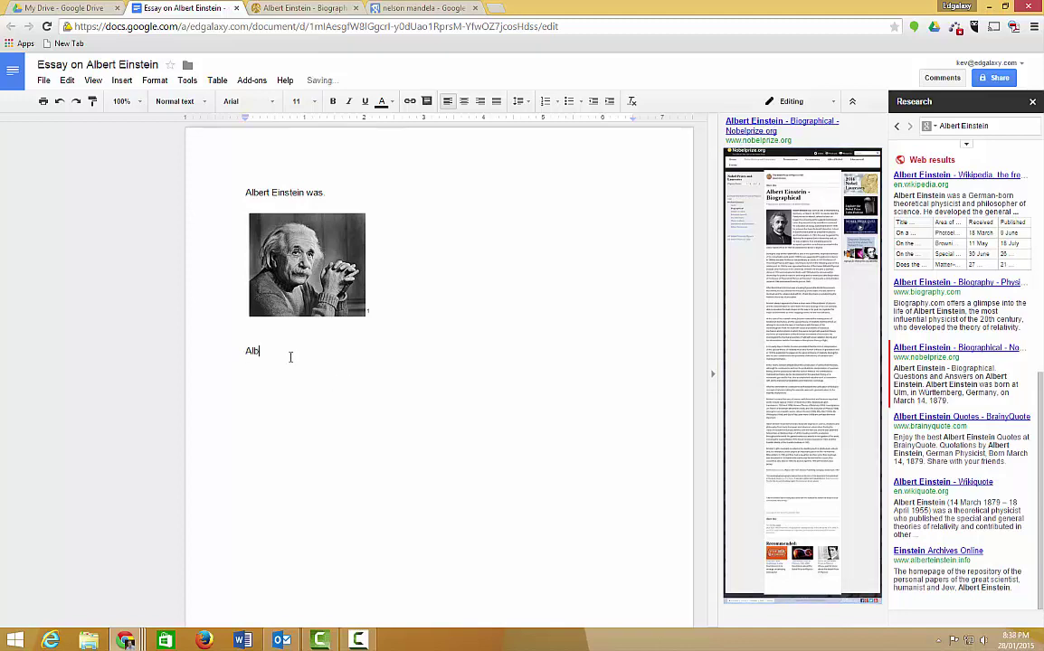
{"action": "type", "text": "ert was..."}
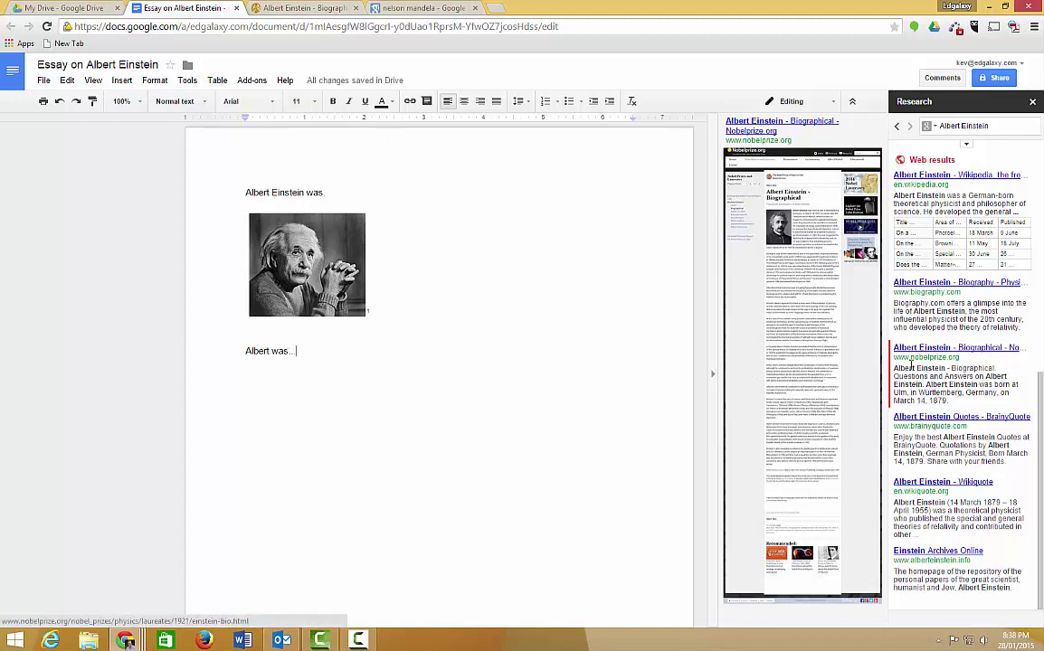
{"action": "mouse_move", "coordinate": [933, 359]}
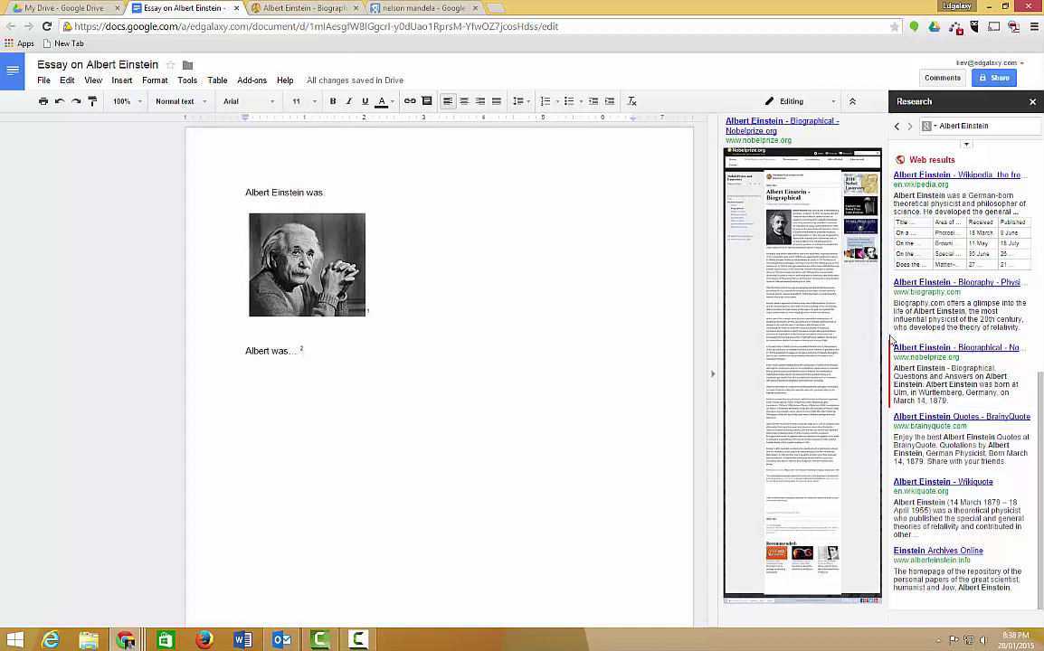
{"action": "mouse_move", "coordinate": [964, 368]}
{"action": "left_click", "coordinate": [954, 401]}
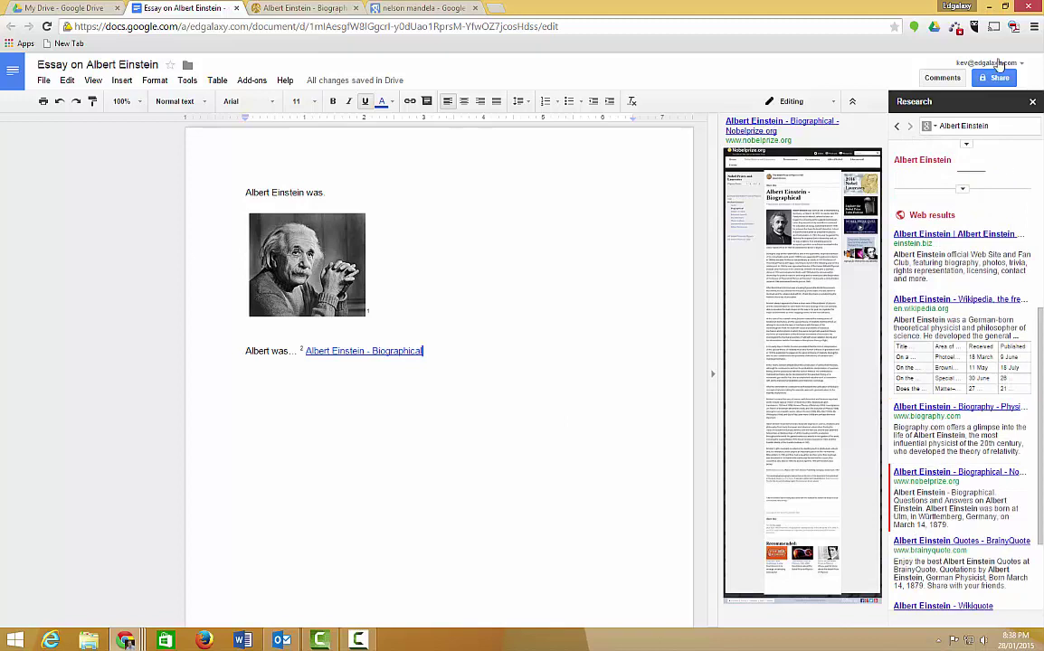
Step: Limit the research to images licensed as free to use, share or modify, even commercially
{"action": "left_click", "coordinate": [935, 130]}
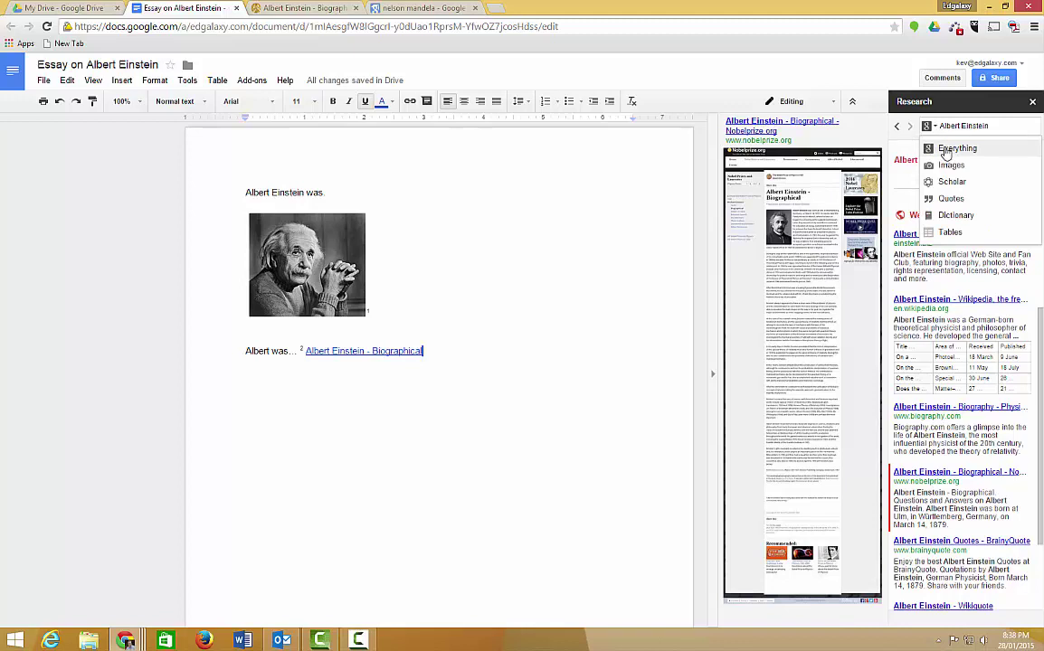
{"action": "left_click", "coordinate": [947, 166]}
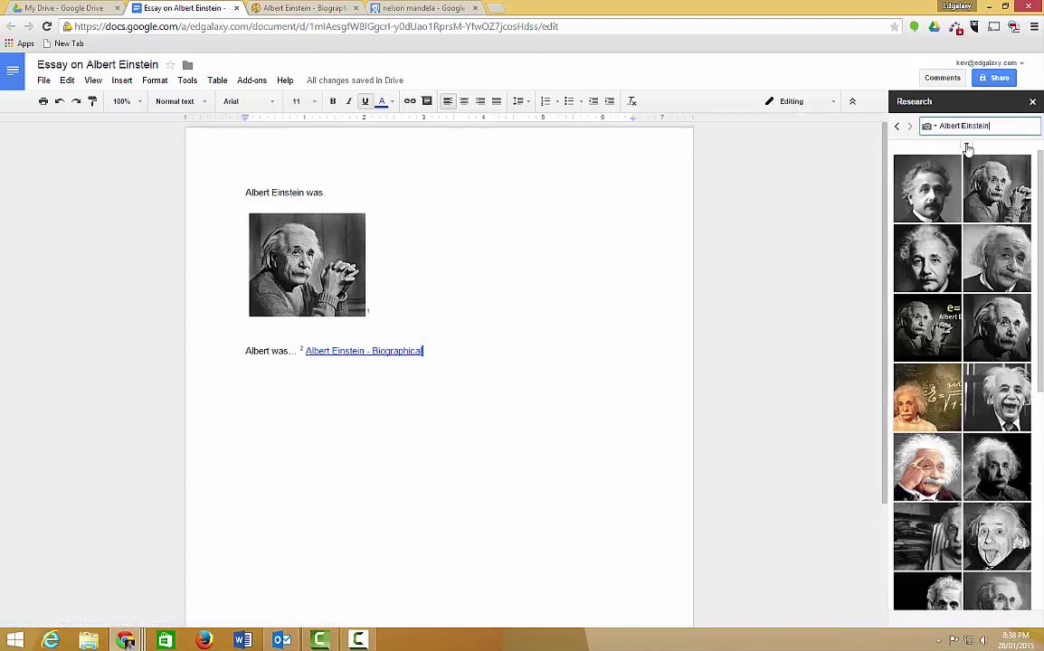
{"action": "left_click", "coordinate": [966, 145]}
{"action": "left_click", "coordinate": [1033, 168]}
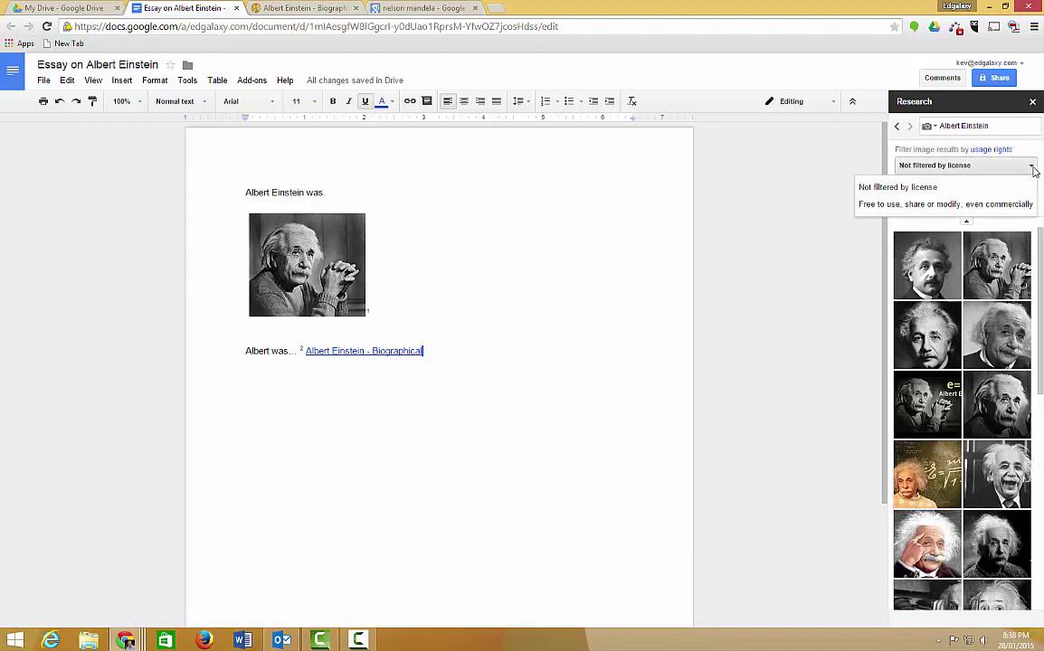
{"action": "left_click", "coordinate": [953, 205]}
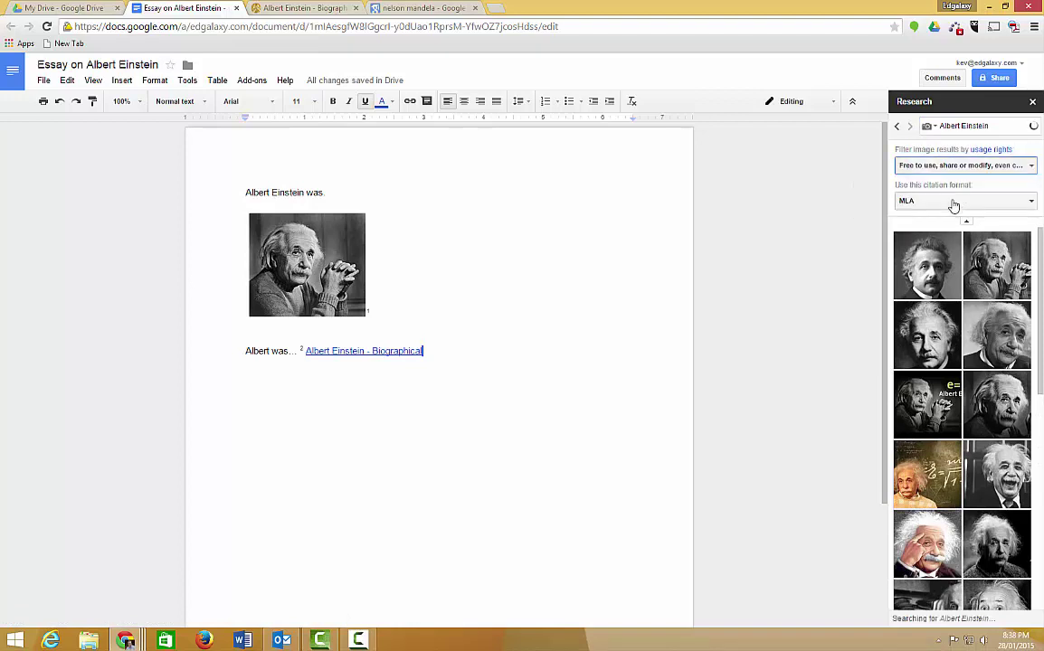
{"action": "mouse_move", "coordinate": [967, 313]}
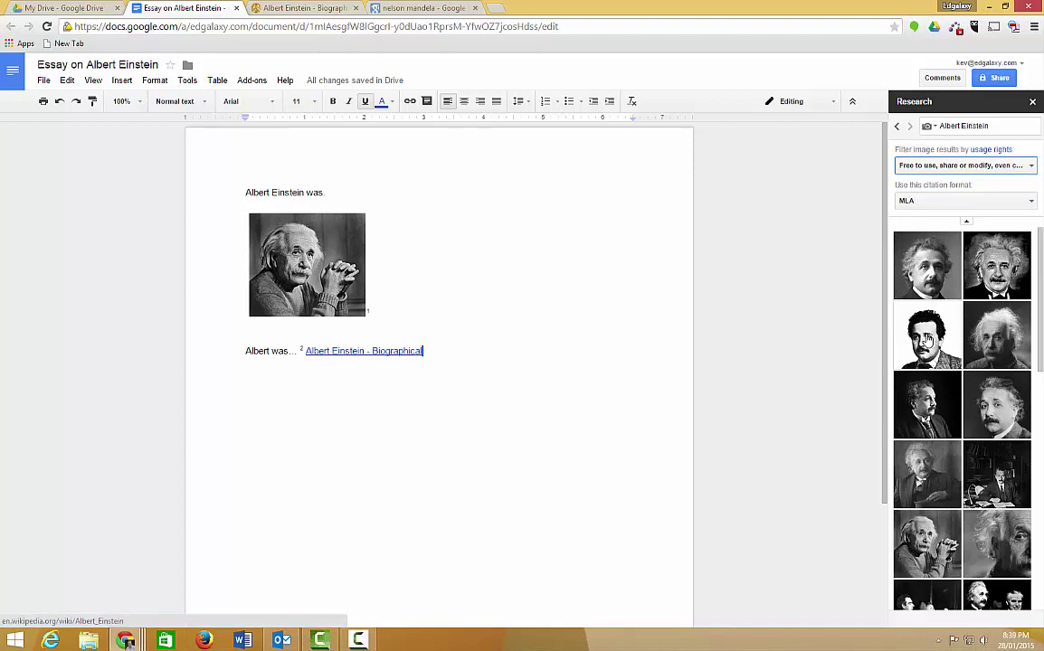
{"action": "mouse_move", "coordinate": [943, 361]}
Step: Set the research citation format to APA and check the footnotes at the end of the page
{"action": "left_click", "coordinate": [966, 203]}
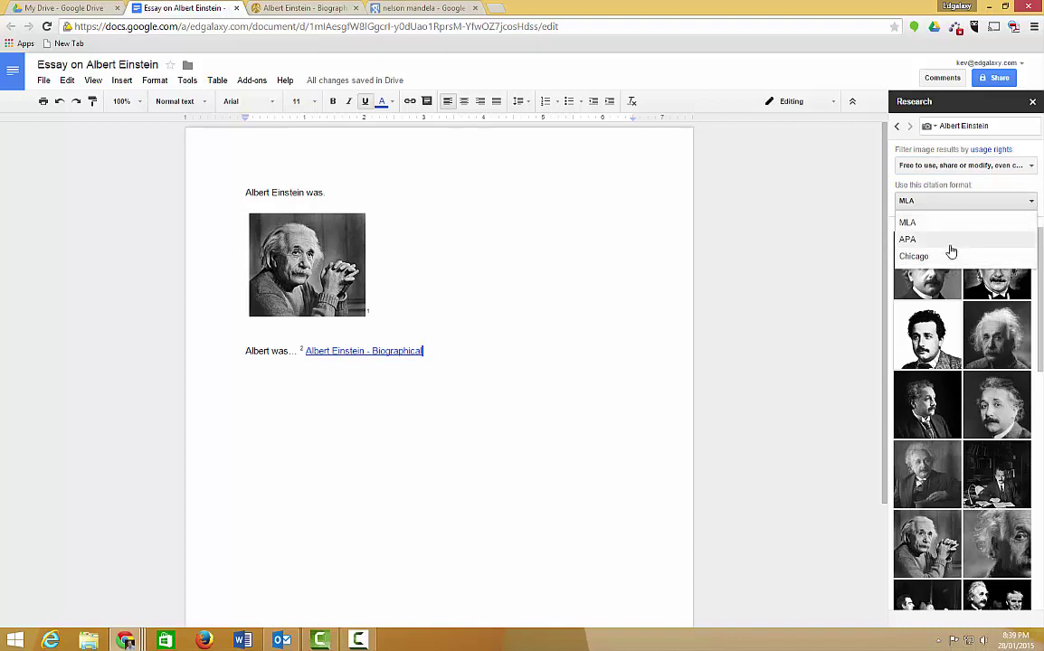
{"action": "left_click", "coordinate": [951, 251]}
{"action": "mouse_move", "coordinate": [951, 250]}
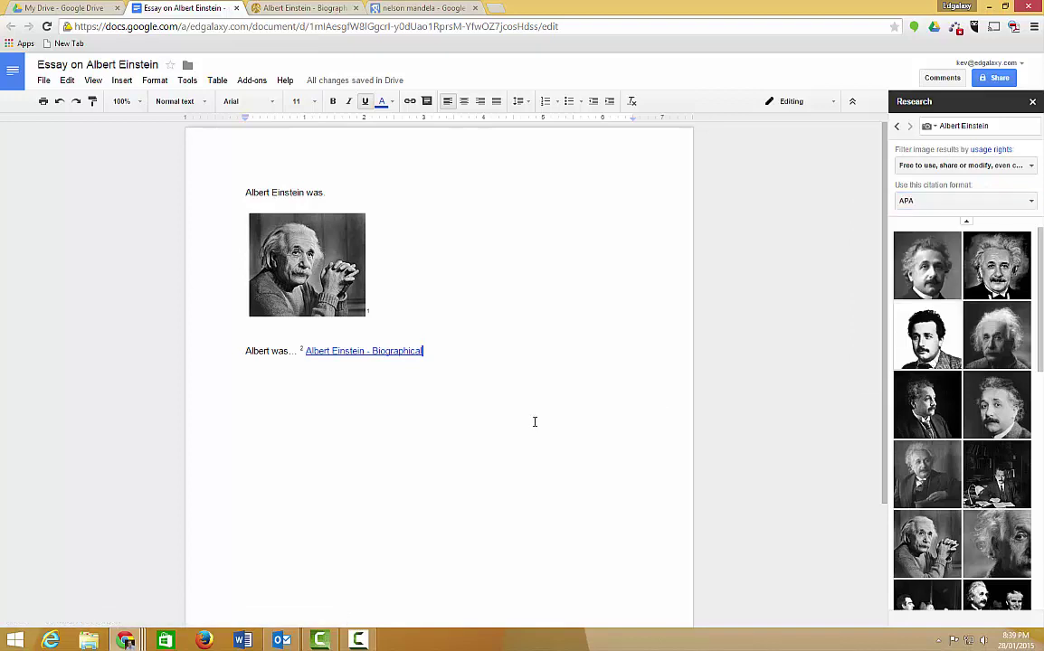
{"action": "scroll", "coordinate": [535, 421], "scroll_direction": "down", "scroll_amount": 2}
{"action": "scroll", "coordinate": [534, 422], "scroll_direction": "up", "scroll_amount": 2}
{"action": "scroll", "coordinate": [534, 421], "scroll_direction": "down", "scroll_amount": 2}
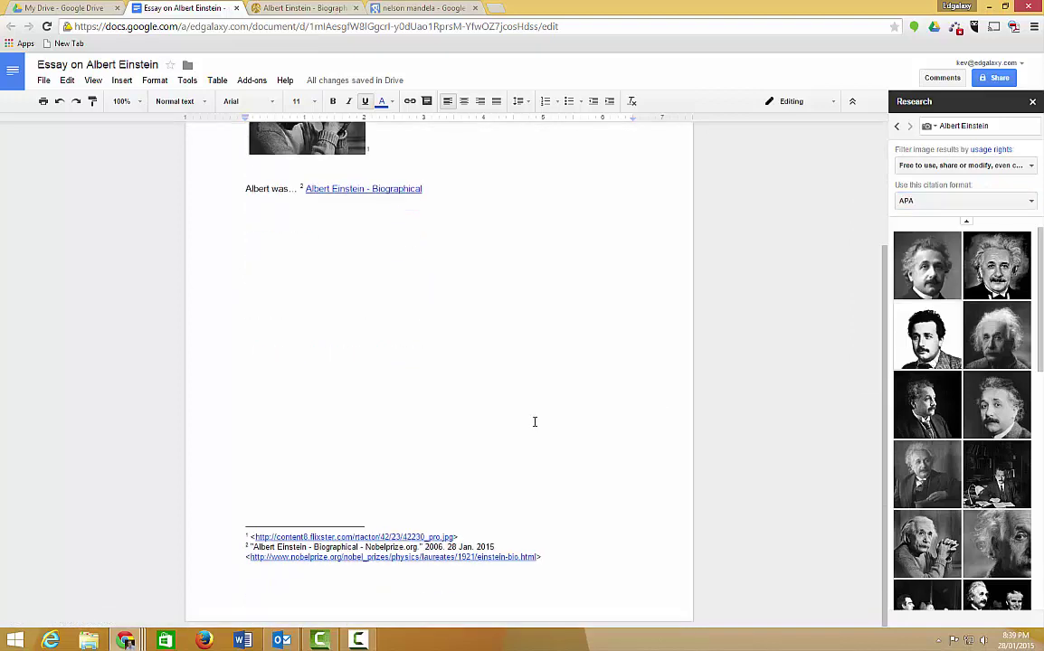
{"action": "scroll", "coordinate": [535, 422], "scroll_direction": "up", "scroll_amount": 2}
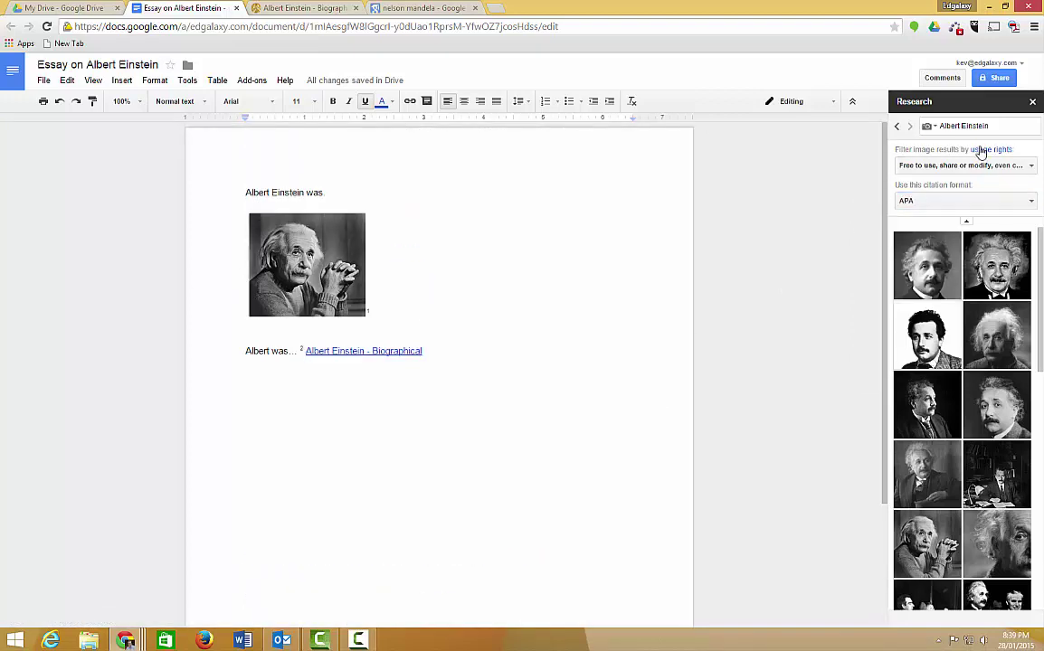
Step: Switch the Albert Einstein research to Scholar and look through the listed publications
{"action": "left_click", "coordinate": [936, 129]}
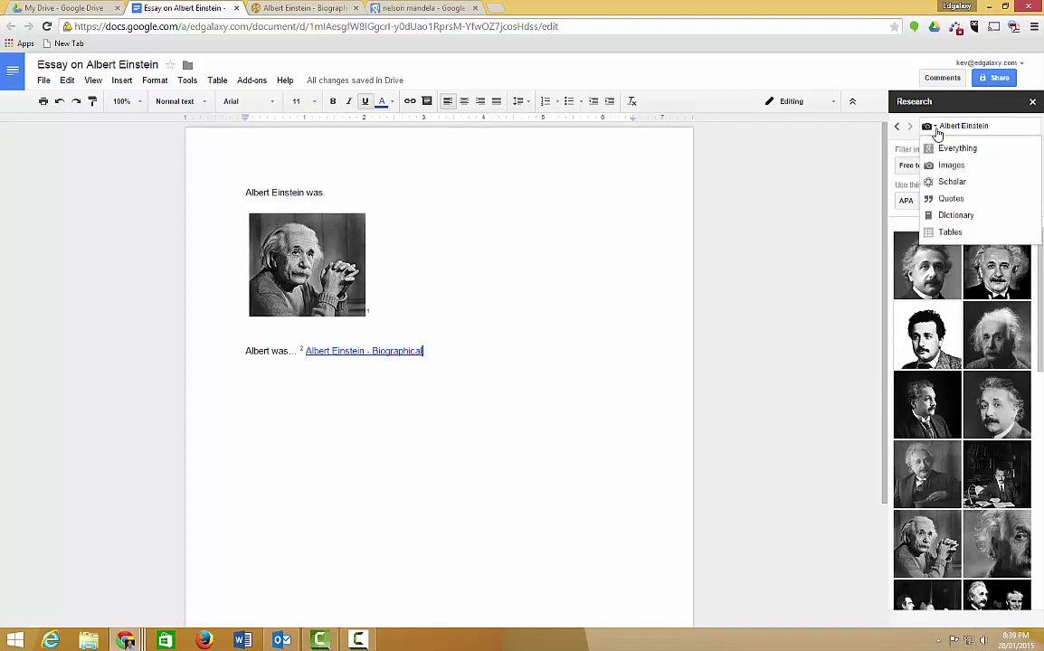
{"action": "left_click", "coordinate": [969, 185]}
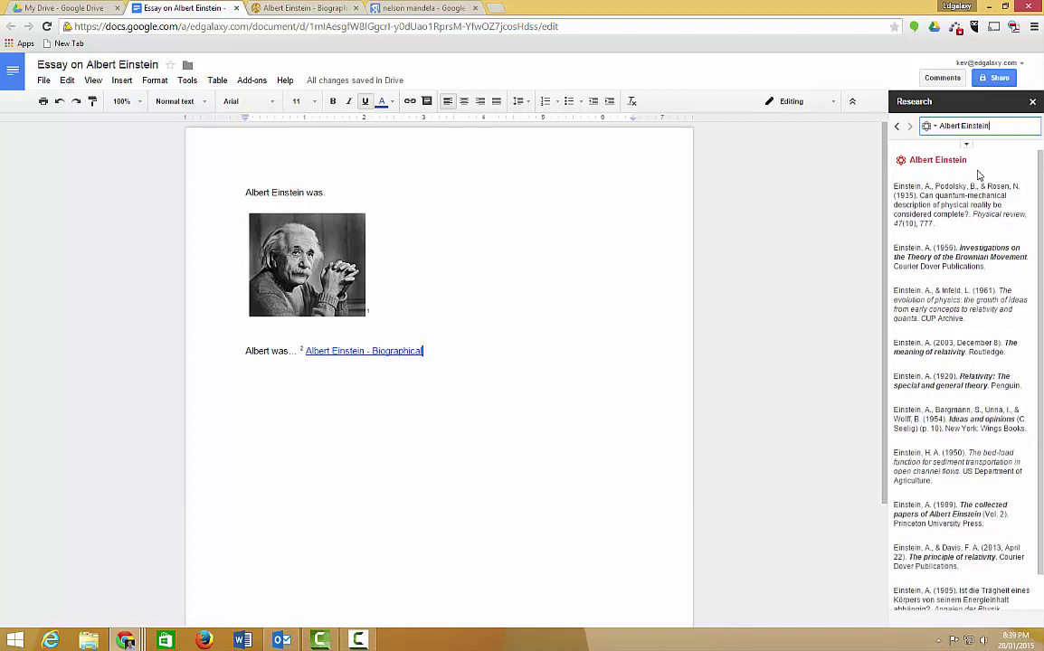
{"action": "scroll", "coordinate": [1040, 246], "scroll_direction": "down", "scroll_amount": 1}
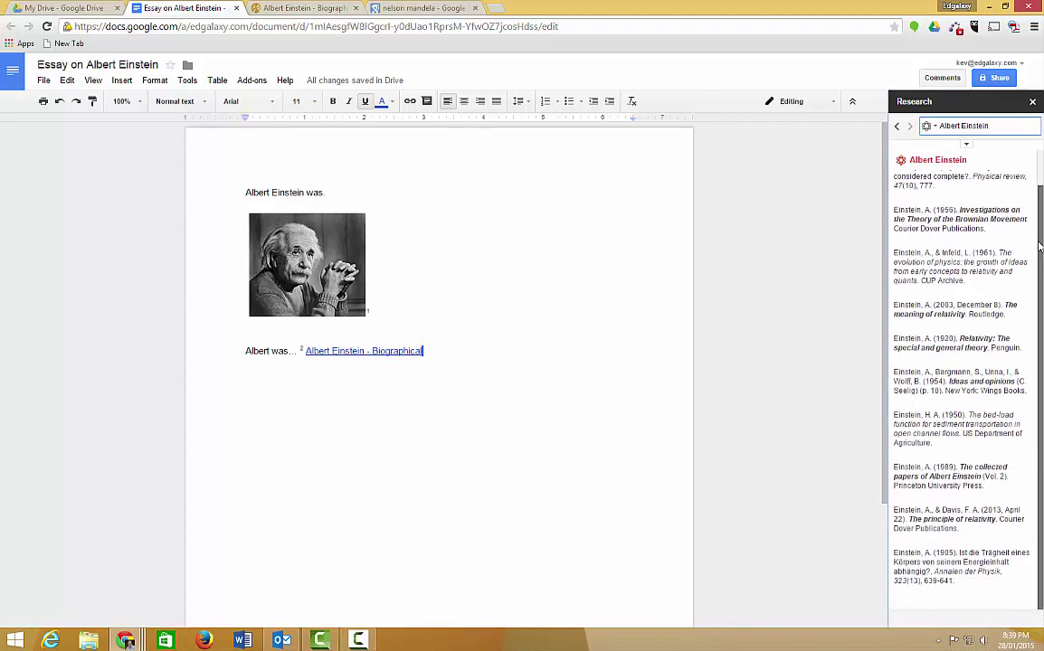
{"action": "scroll", "coordinate": [1039, 246], "scroll_direction": "up", "scroll_amount": 1}
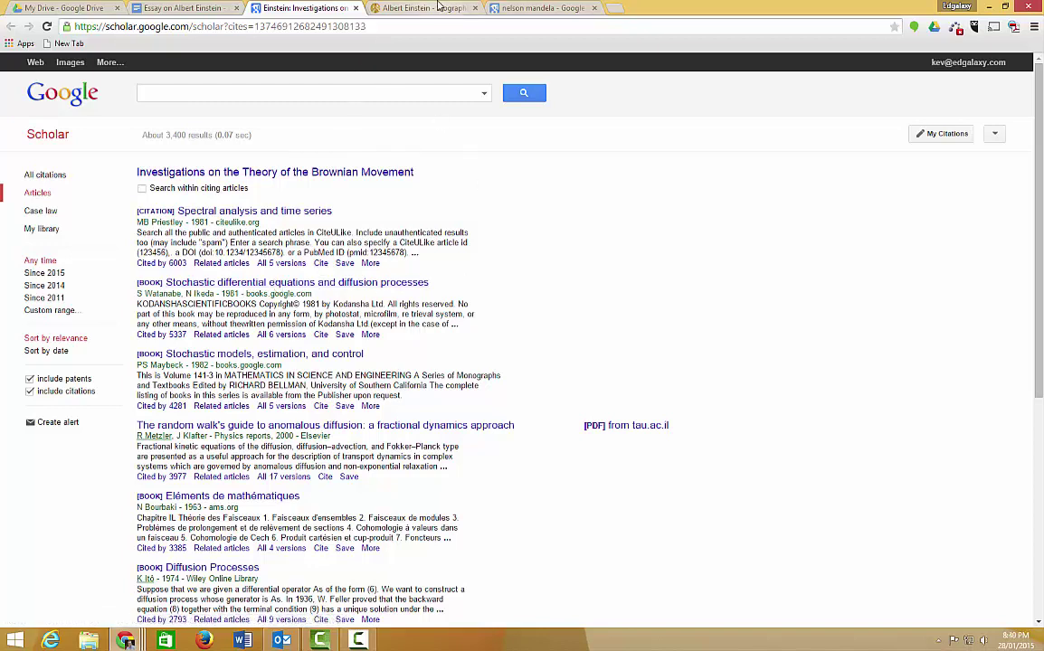
Step: View the opened Nobelprize.org biography page, return to the essay and look through the remaining Scholar publications
{"action": "left_click", "coordinate": [386, 11]}
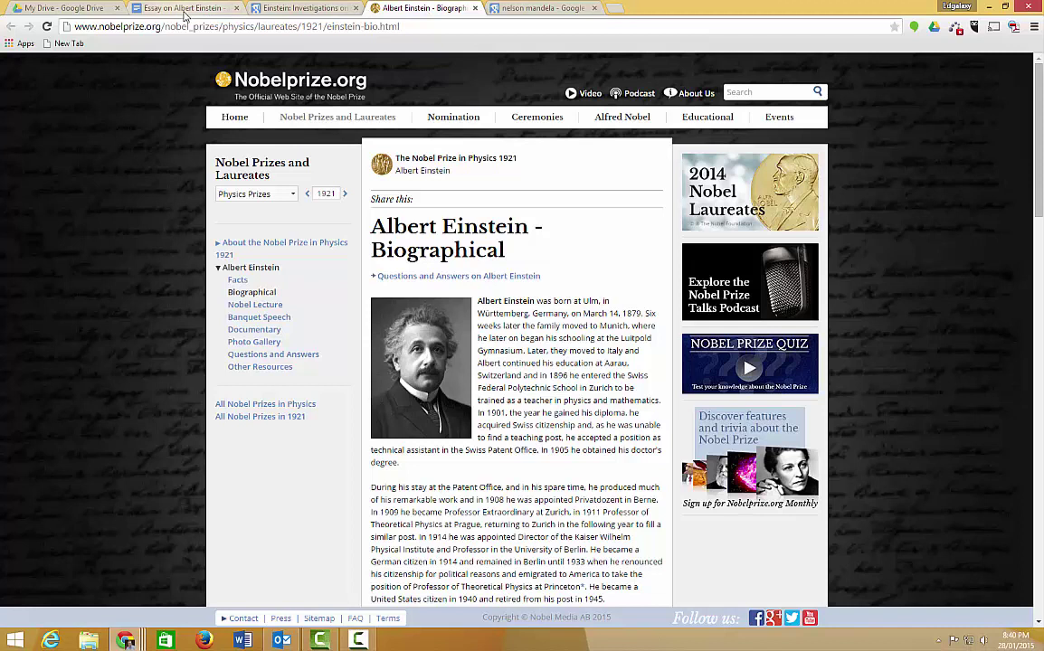
{"action": "left_click", "coordinate": [181, 9]}
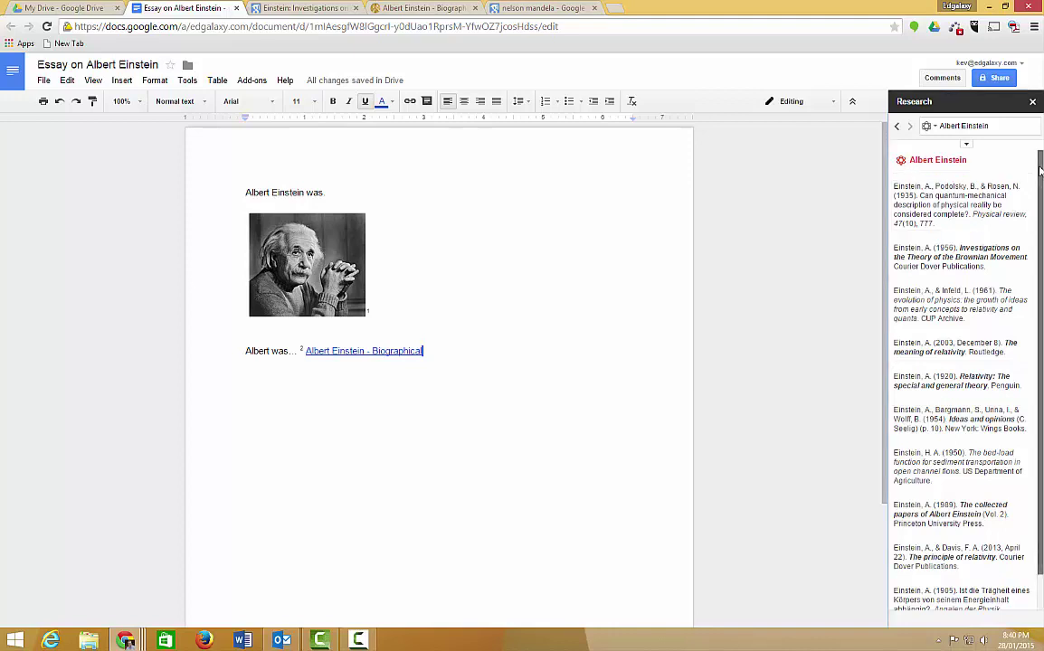
{"action": "scroll", "coordinate": [1040, 170], "scroll_direction": "down", "scroll_amount": 1}
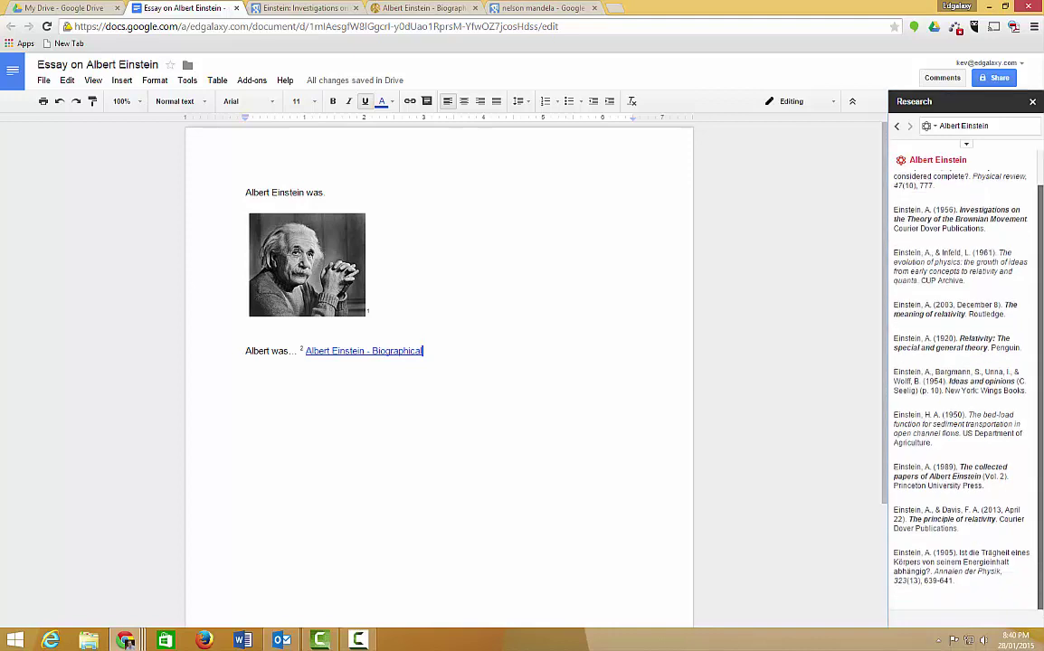
Step: Switch the Albert Einstein research to Quotes and look through the famous quotes
{"action": "left_click", "coordinate": [936, 129]}
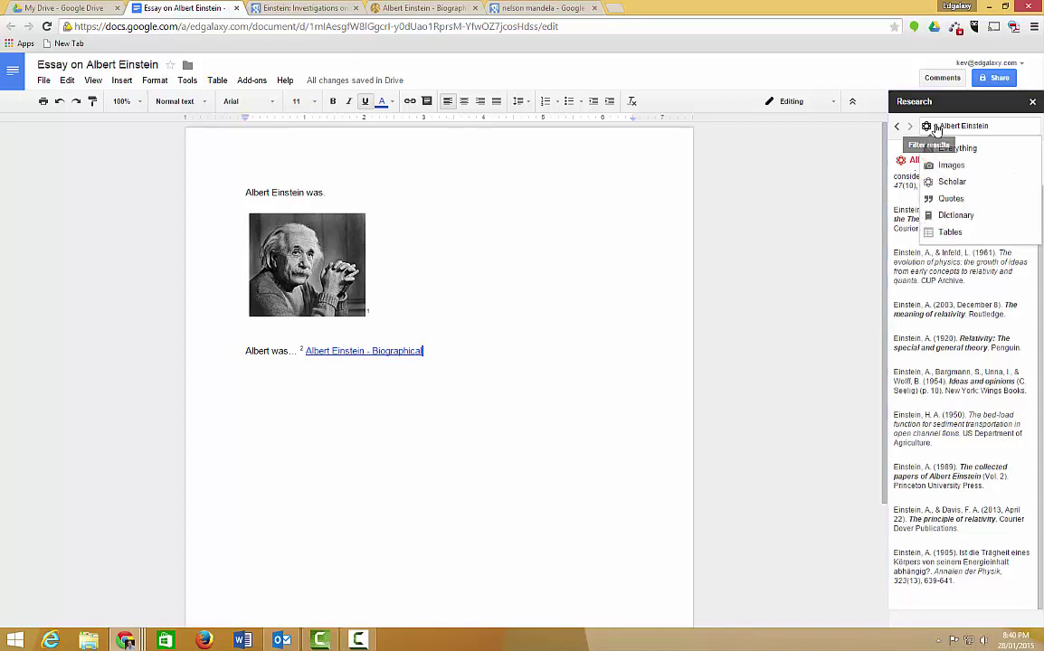
{"action": "left_click", "coordinate": [951, 199]}
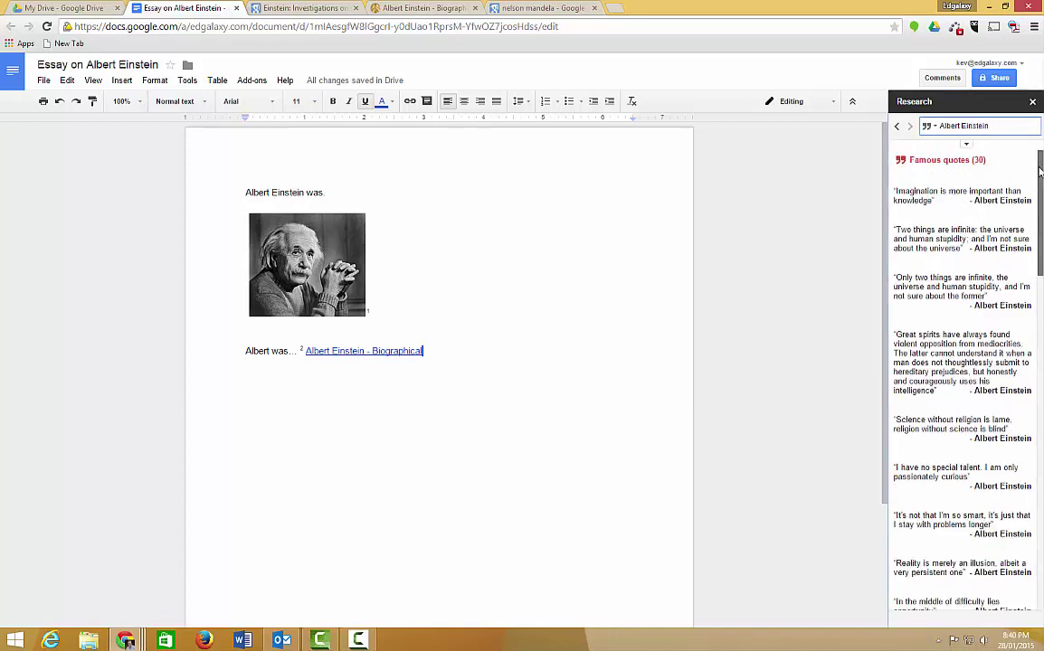
{"action": "left_click_drag", "start_coordinate": [1037, 176], "coordinate": [1040, 152]}
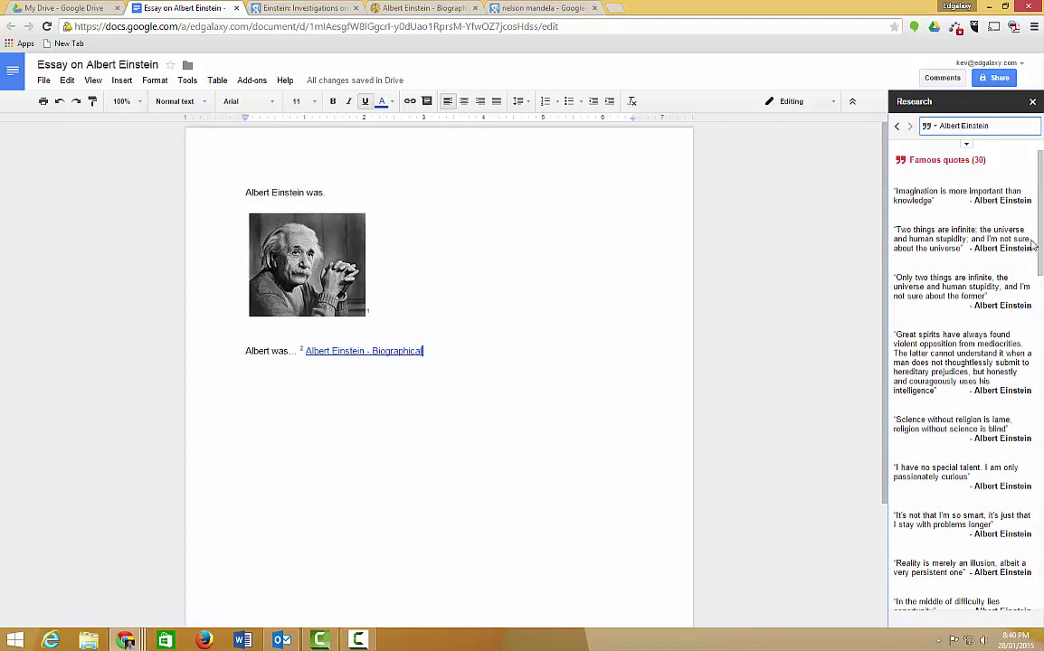
{"action": "scroll", "coordinate": [1040, 237], "scroll_direction": "down", "scroll_amount": 4}
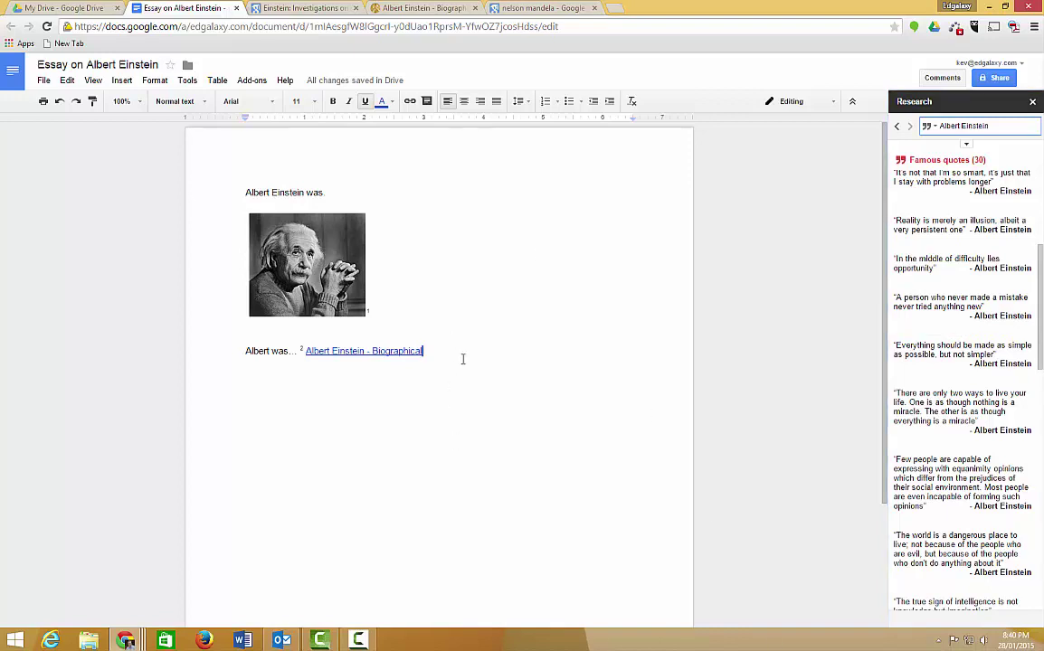
Step: Insert the quote "There are only two ways to live your life..." on a new line below the biographical link and check its footnote
{"action": "key", "text": "Return"}
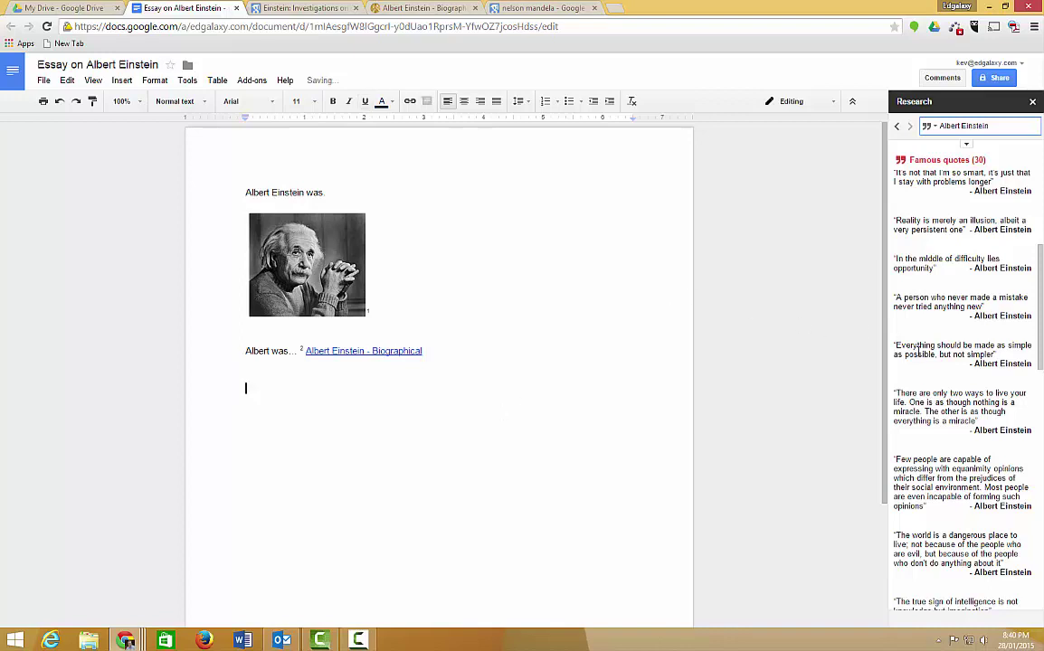
{"action": "mouse_move", "coordinate": [950, 418]}
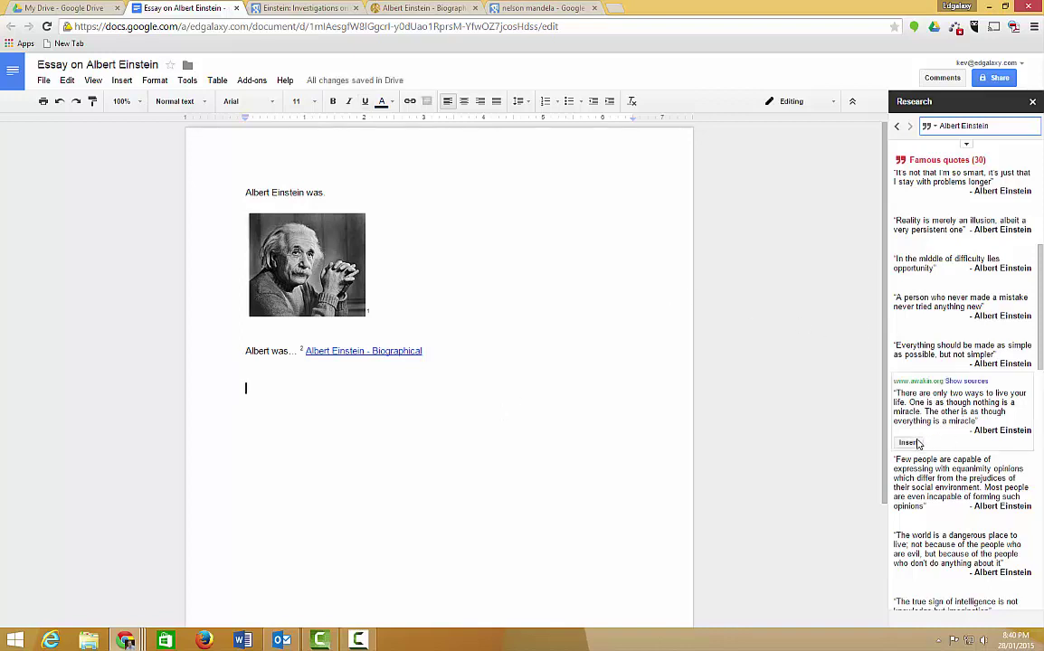
{"action": "left_click", "coordinate": [908, 443]}
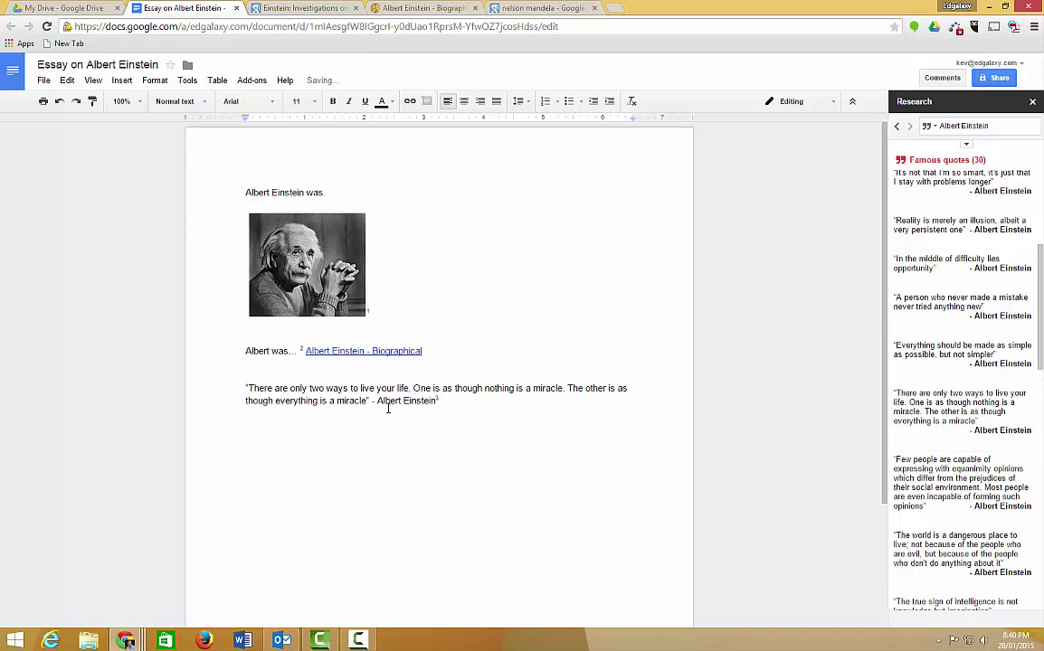
{"action": "scroll", "coordinate": [502, 448], "scroll_direction": "down", "scroll_amount": 2}
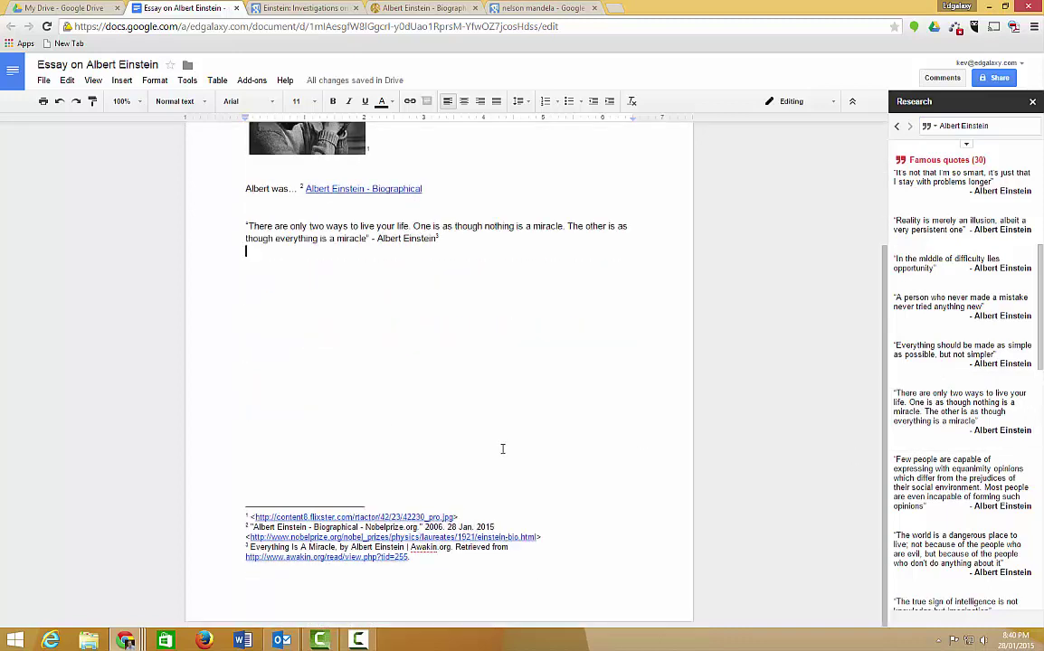
{"action": "scroll", "coordinate": [502, 448], "scroll_direction": "up", "scroll_amount": 2}
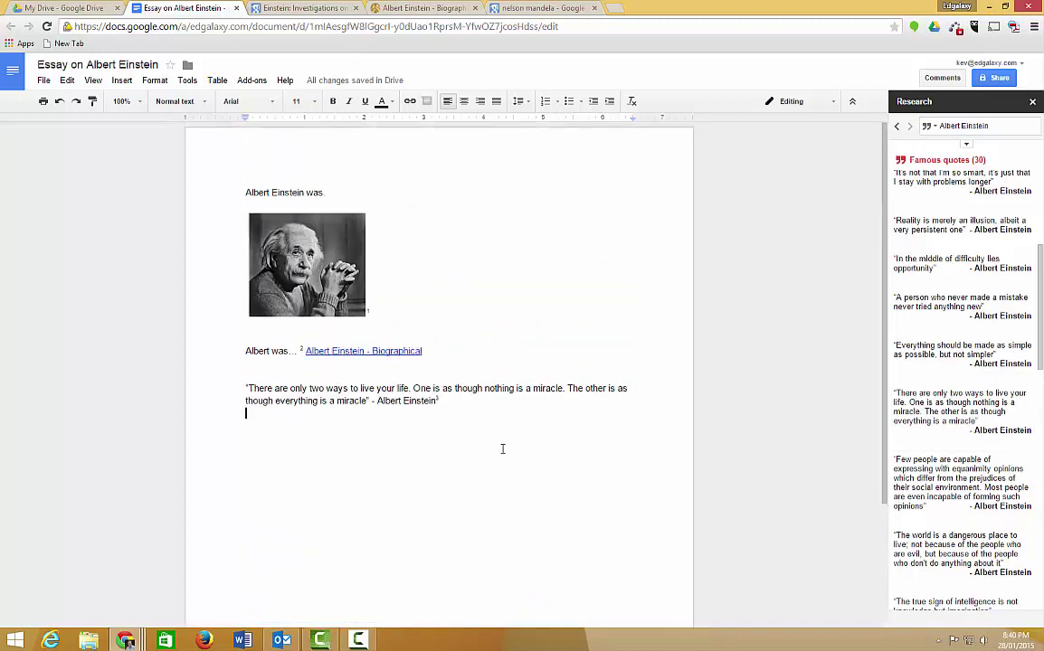
Step: Switch the research to Dictionary and look up the word "atom"
{"action": "left_click", "coordinate": [929, 126]}
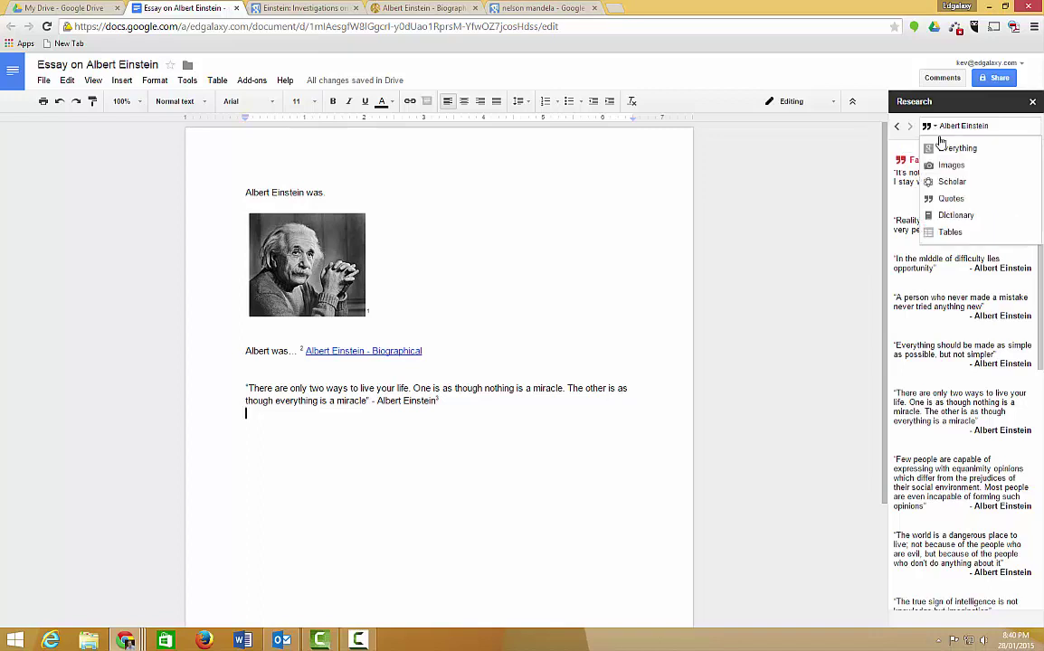
{"action": "left_click", "coordinate": [955, 216]}
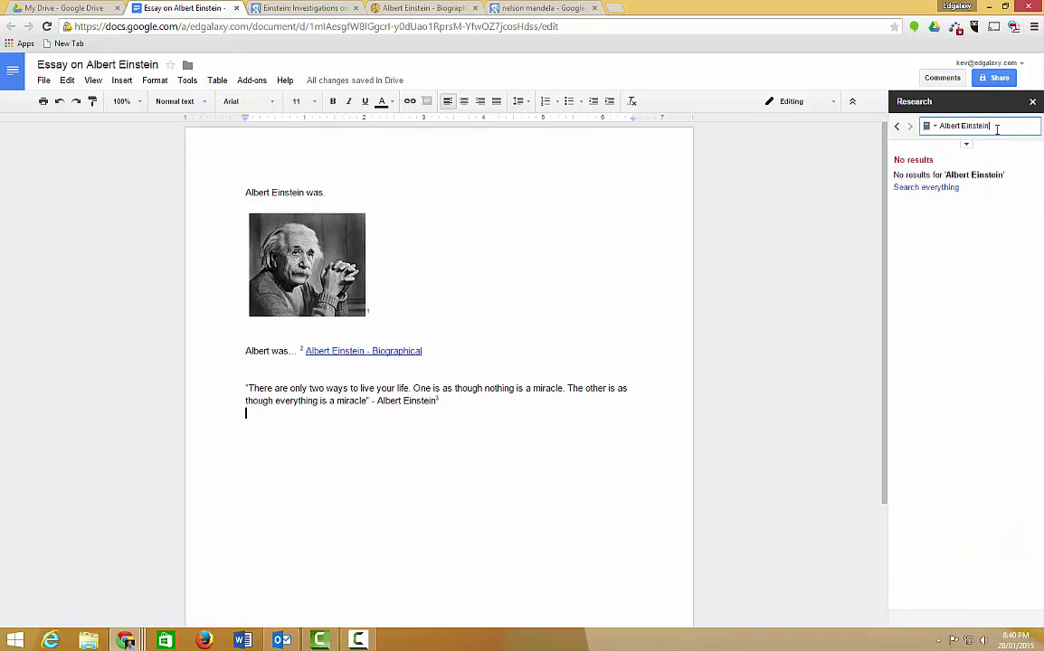
{"action": "left_click_drag", "start_coordinate": [997, 128], "coordinate": [941, 127]}
{"action": "left_click", "coordinate": [937, 128]}
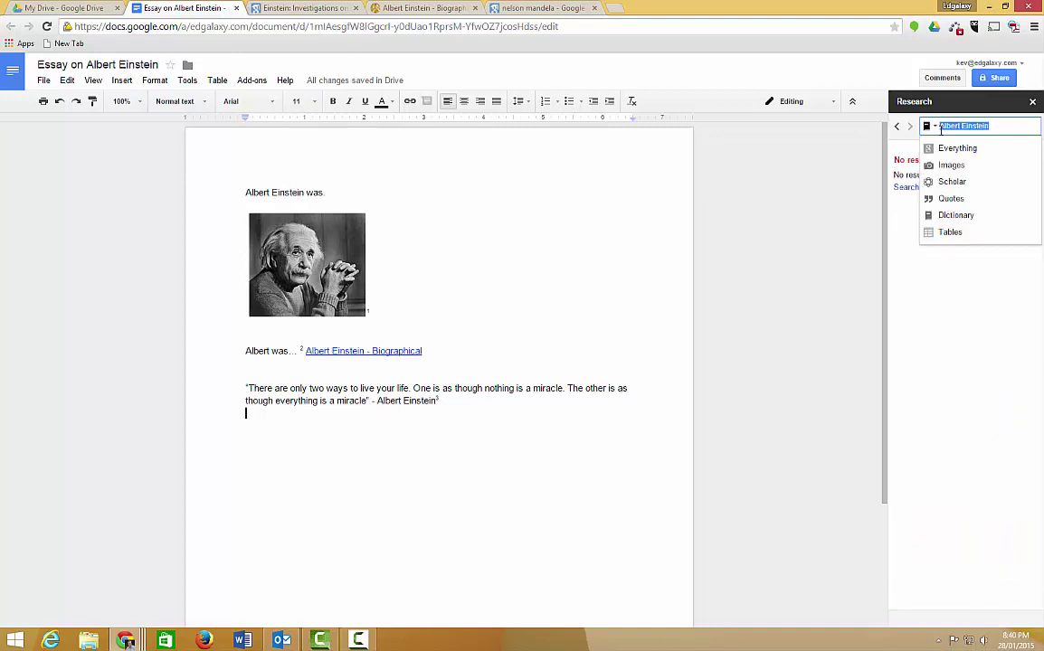
{"action": "type", "text": "e"}
{"action": "key", "text": "Return"}
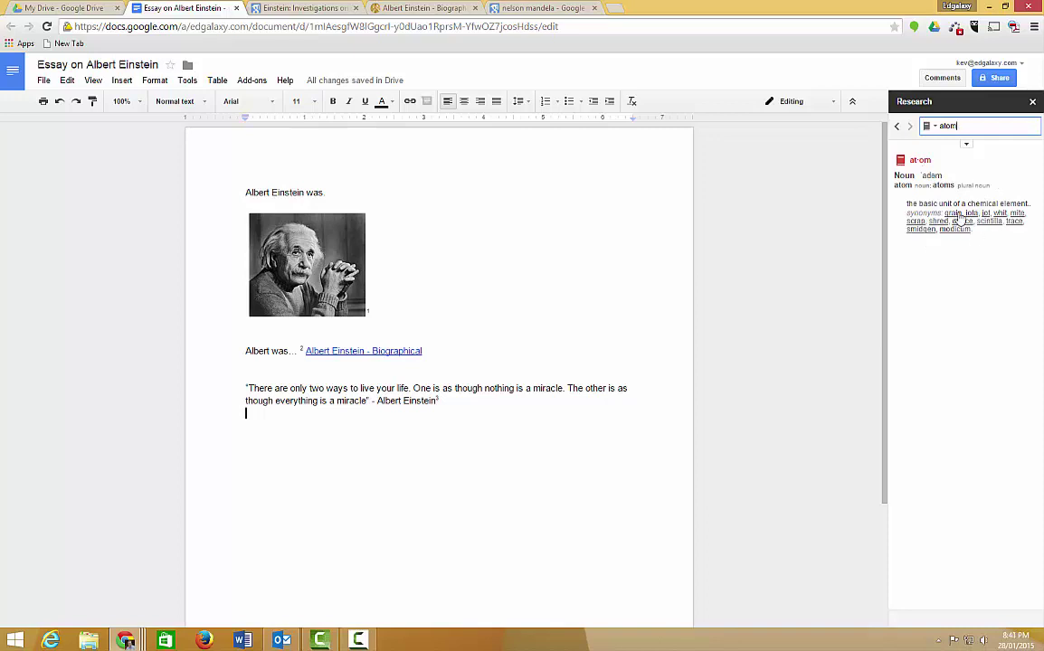
Step: Switch the "atom" research to Tables and look through the table results
{"action": "left_click", "coordinate": [936, 131]}
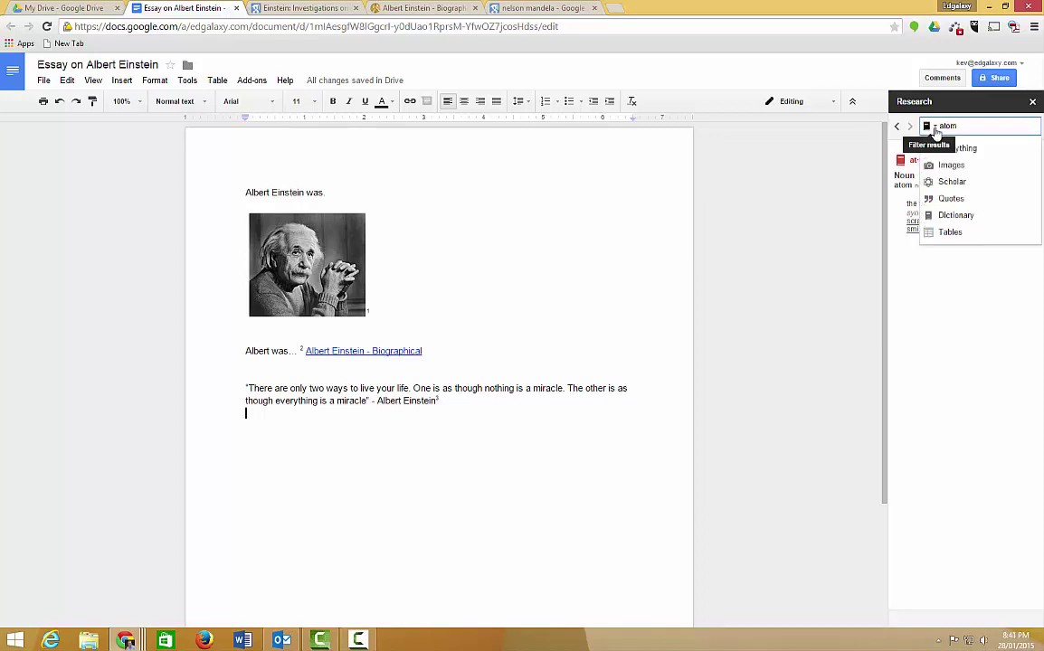
{"action": "left_click", "coordinate": [960, 237]}
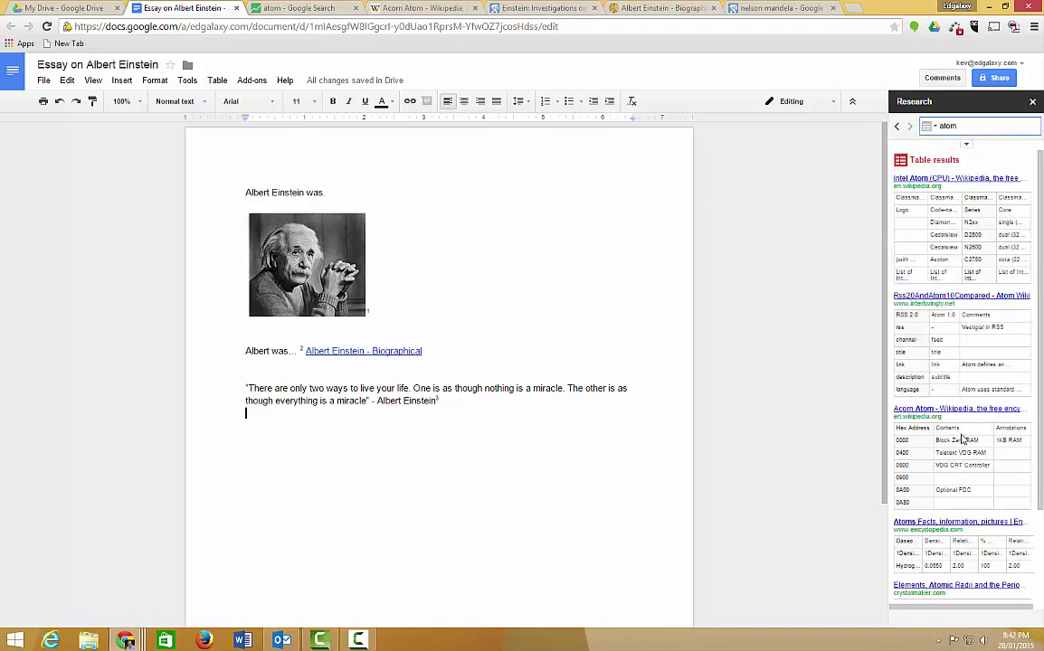
{"action": "mouse_move", "coordinate": [967, 433]}
{"action": "scroll", "coordinate": [941, 365], "scroll_direction": "down", "scroll_amount": 2}
{"action": "scroll", "coordinate": [944, 365], "scroll_direction": "up", "scroll_amount": 2}
Step: Replace the table search term with "melbourne" and run the search
{"action": "key", "text": "BackSpace"}
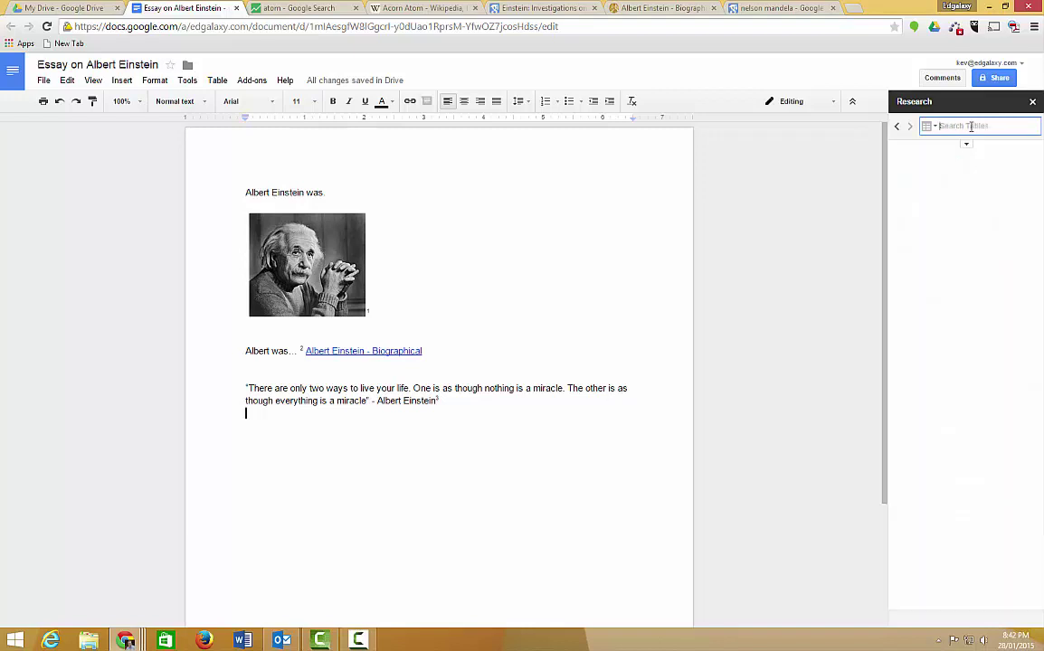
{"action": "type", "text": "melbourne"}
{"action": "key", "text": "Return"}
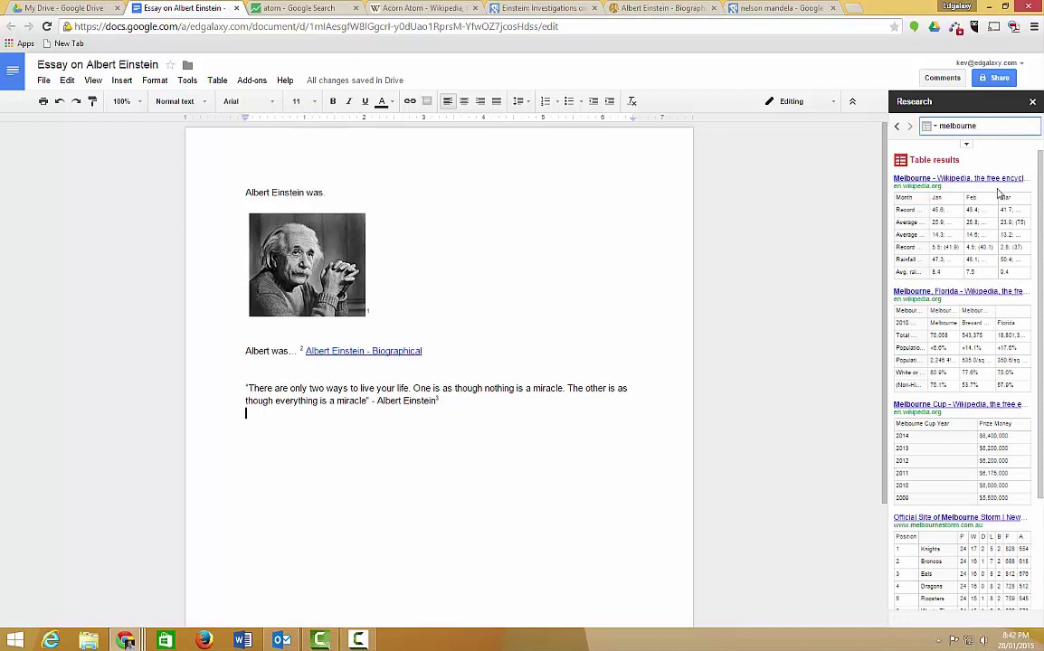
Step: Preview the Wikipedia table for Melbourne, Florida, and close the preview
{"action": "mouse_move", "coordinate": [939, 247]}
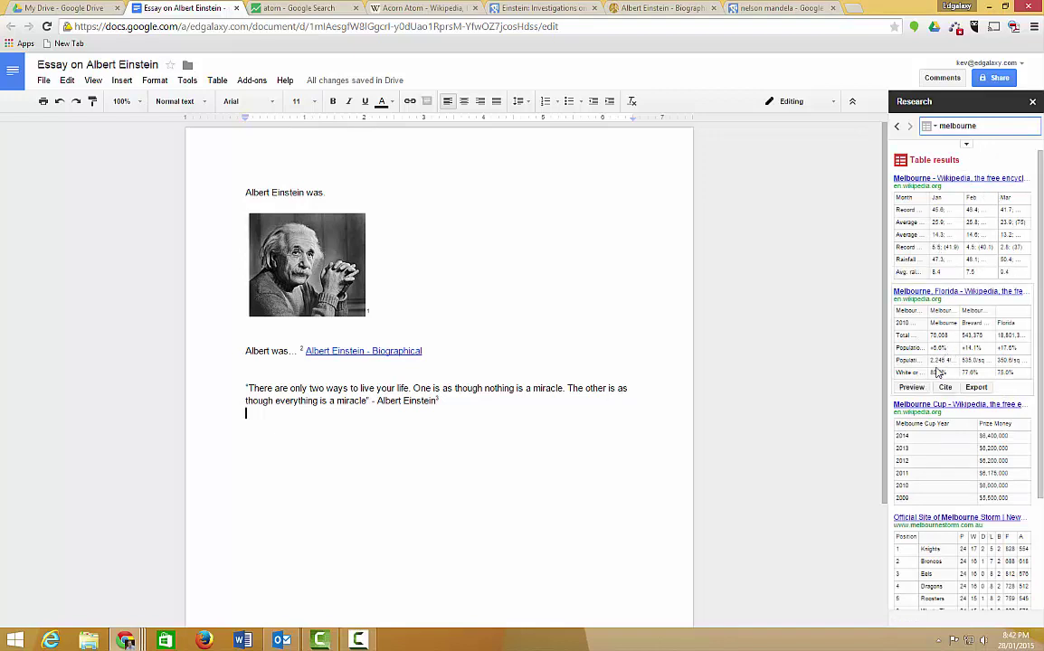
{"action": "mouse_move", "coordinate": [955, 484]}
{"action": "left_click", "coordinate": [911, 388]}
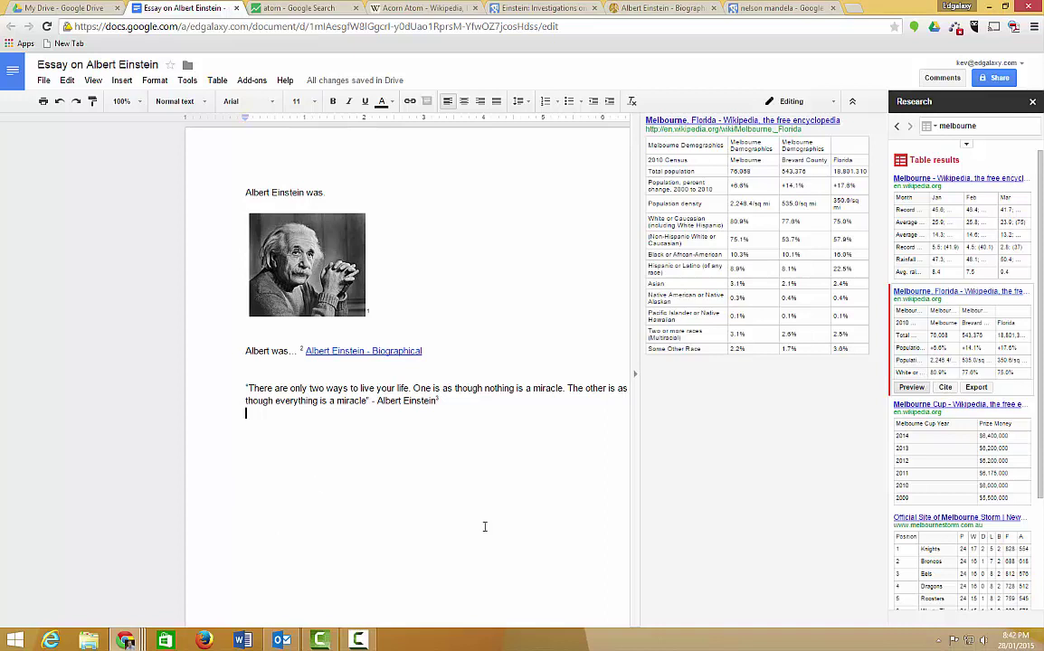
{"action": "left_click", "coordinate": [929, 126]}
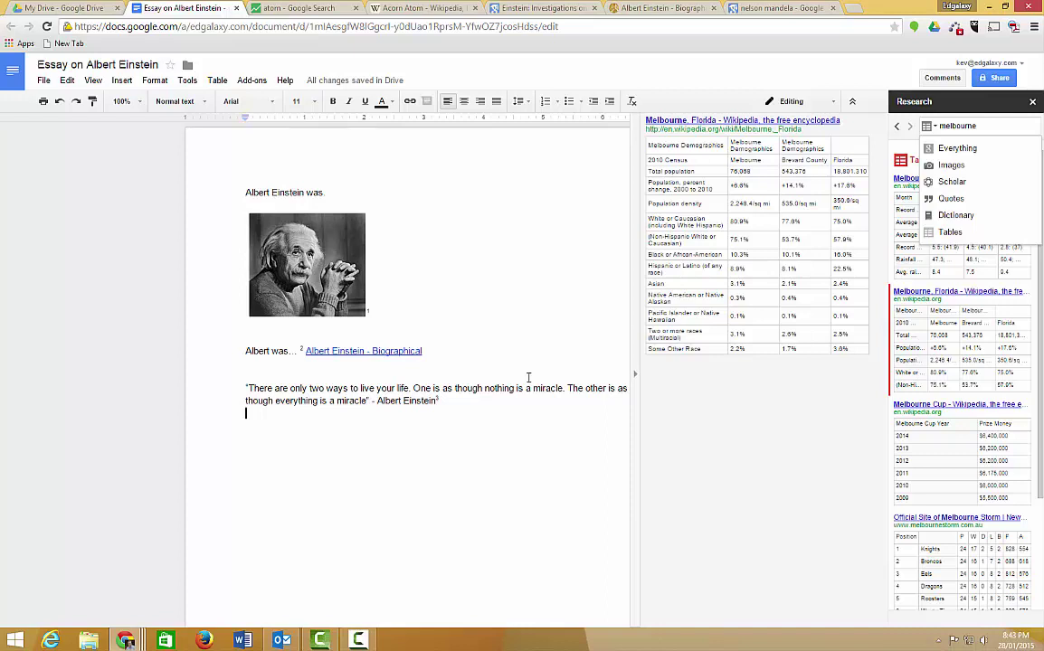
{"action": "left_click", "coordinate": [624, 378]}
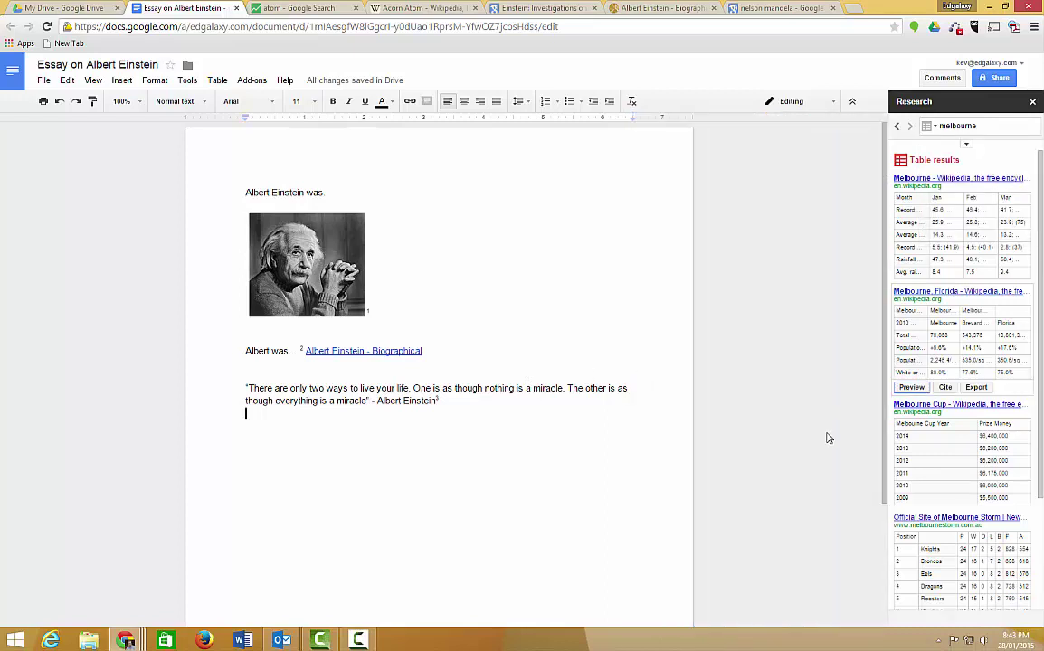